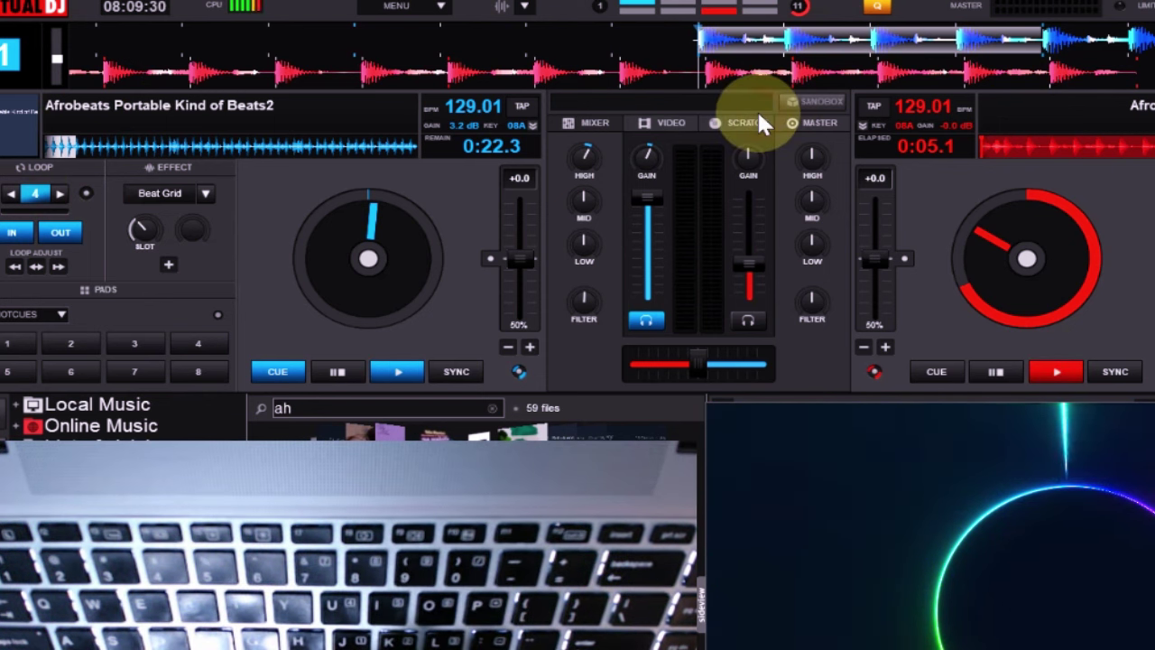
Step: Switch the centre mixer section to the scratch view and lengthen the active loop on deck 1
{"action": "left_click", "coordinate": [750, 121]}
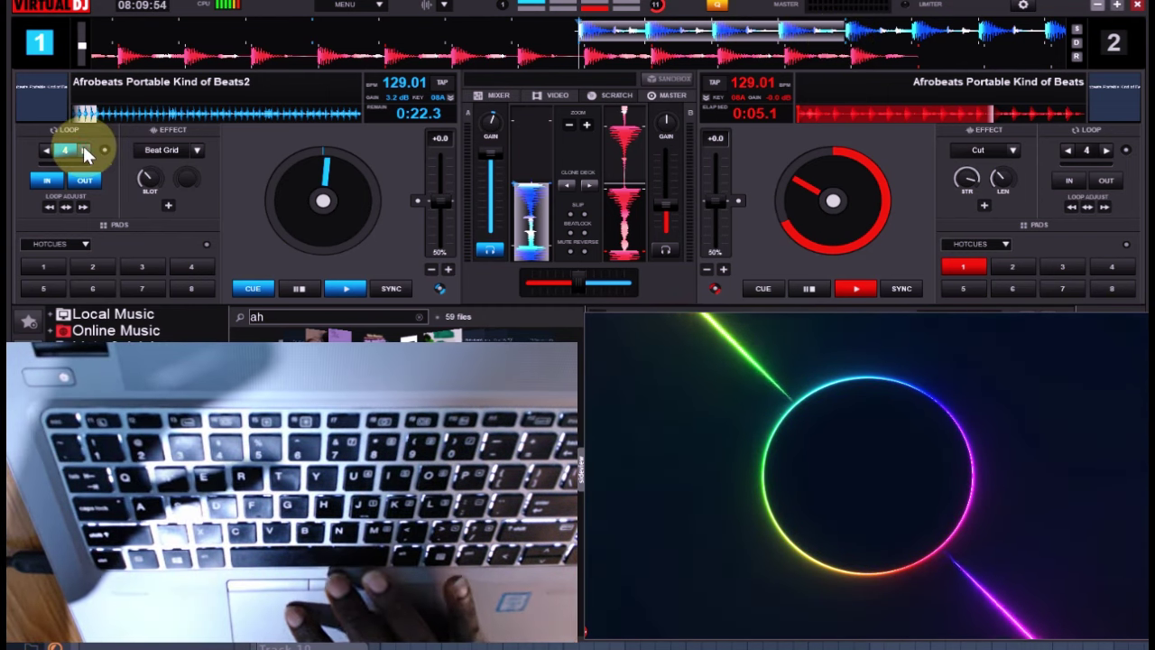
{"action": "left_click", "coordinate": [84, 150]}
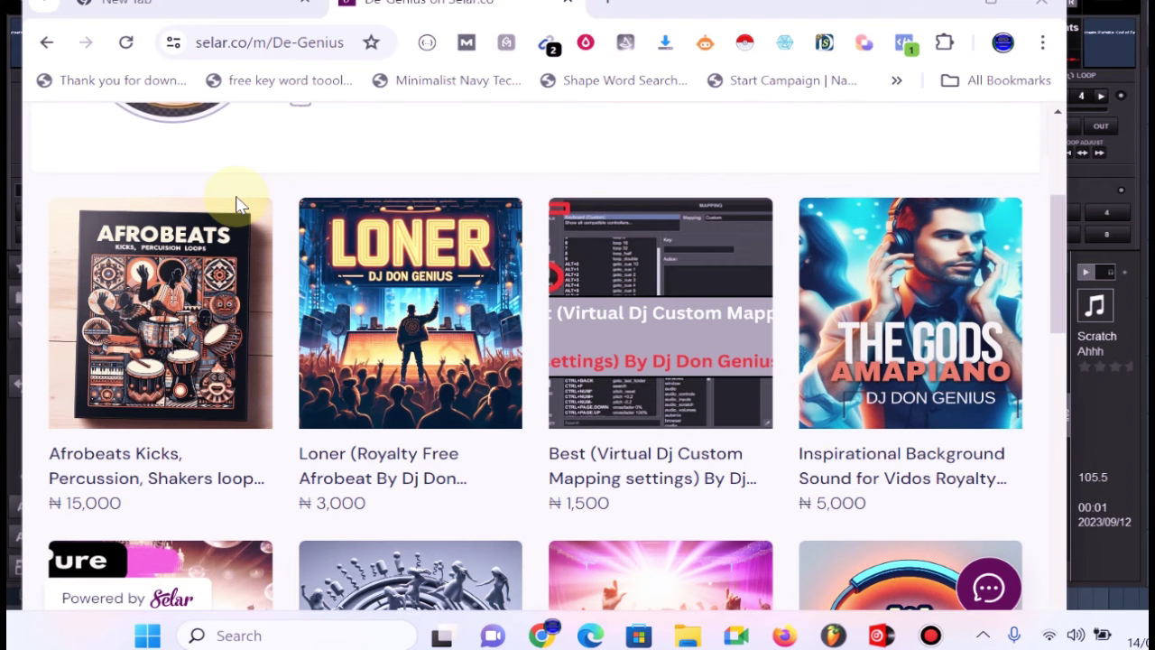
Step: Switch to the browser and look through the Afrobeats Kicks, Percussion, Shakers loop kit page on Selar
{"action": "mouse_move", "coordinate": [160, 312]}
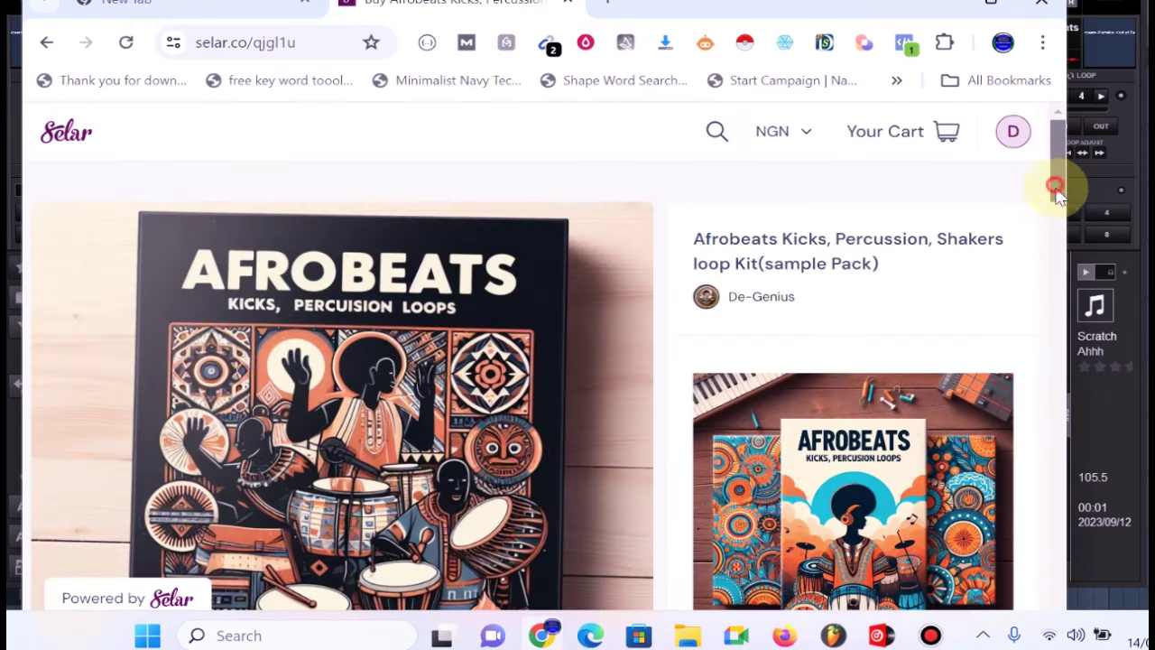
{"action": "left_click_drag", "start_coordinate": [1053, 185], "coordinate": [1062, 219]}
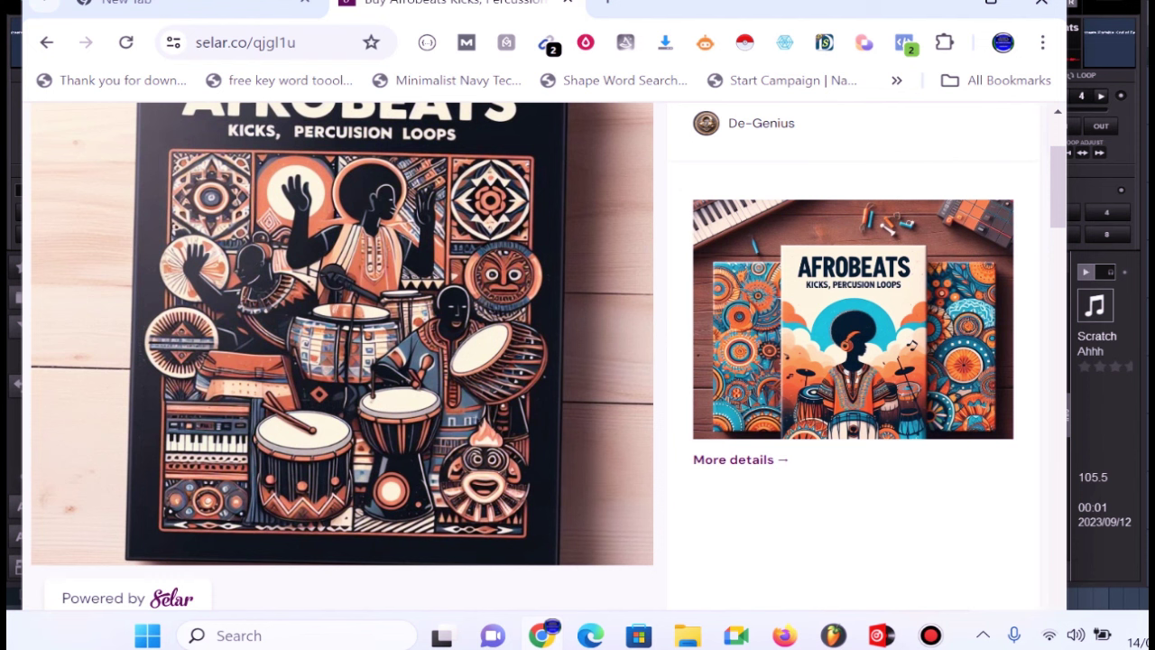
{"action": "left_click", "coordinate": [989, 3]}
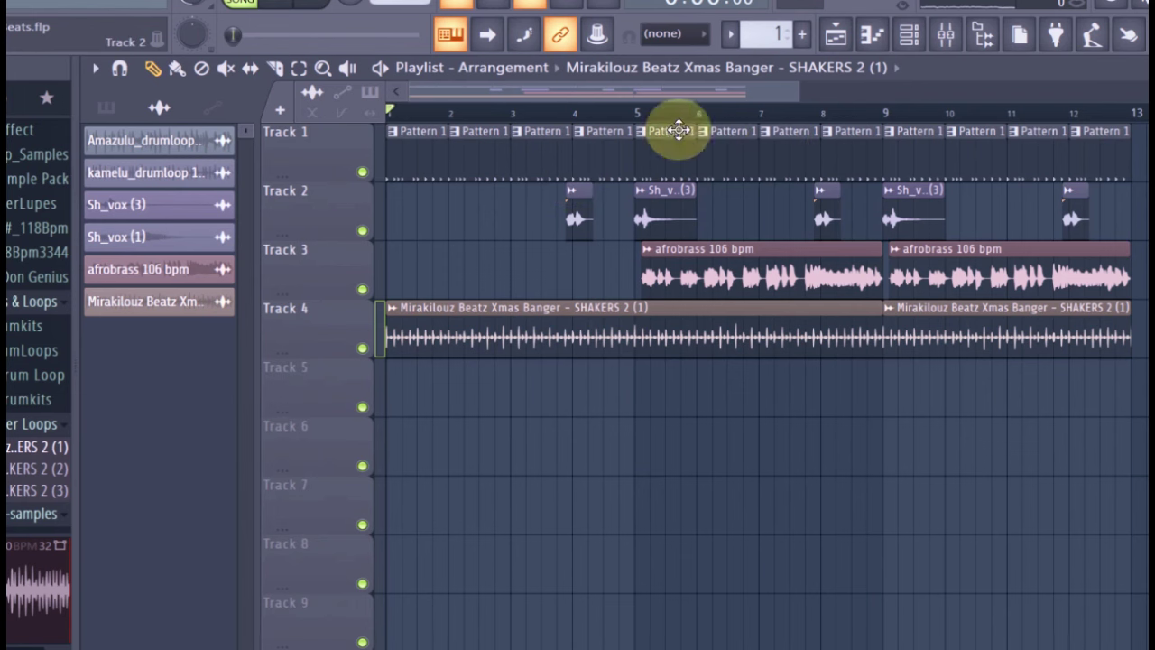
Step: In FL Studio, open the channel rack over the playlist and play the arrangement
{"action": "left_click", "coordinate": [908, 33]}
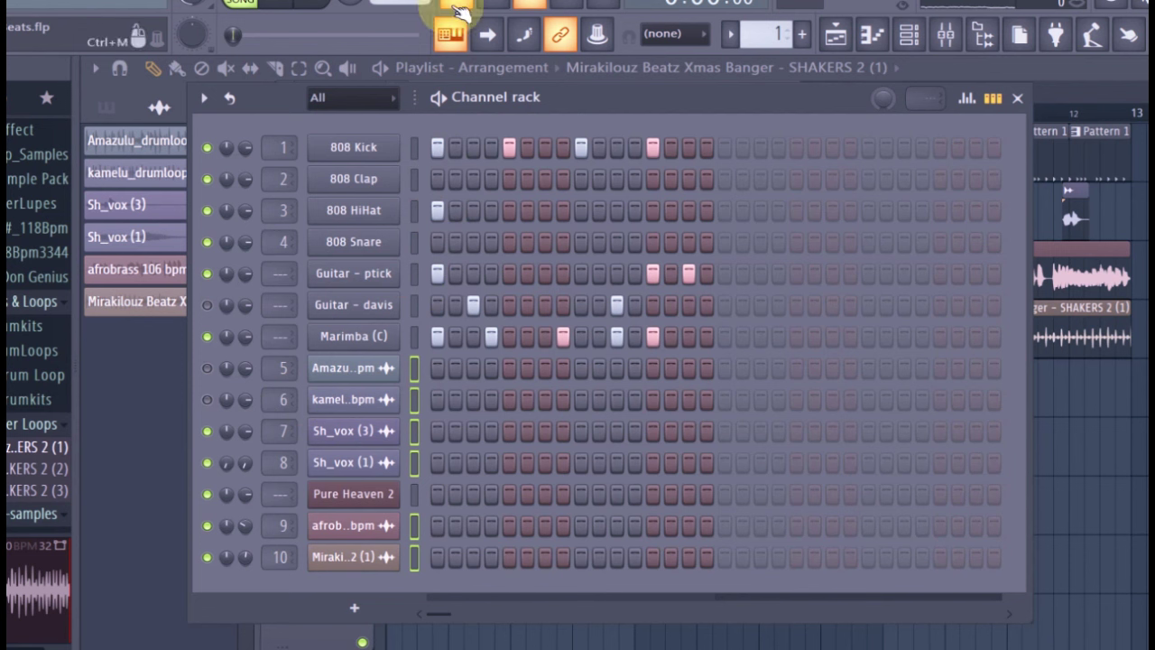
{"action": "left_click", "coordinate": [400, 16]}
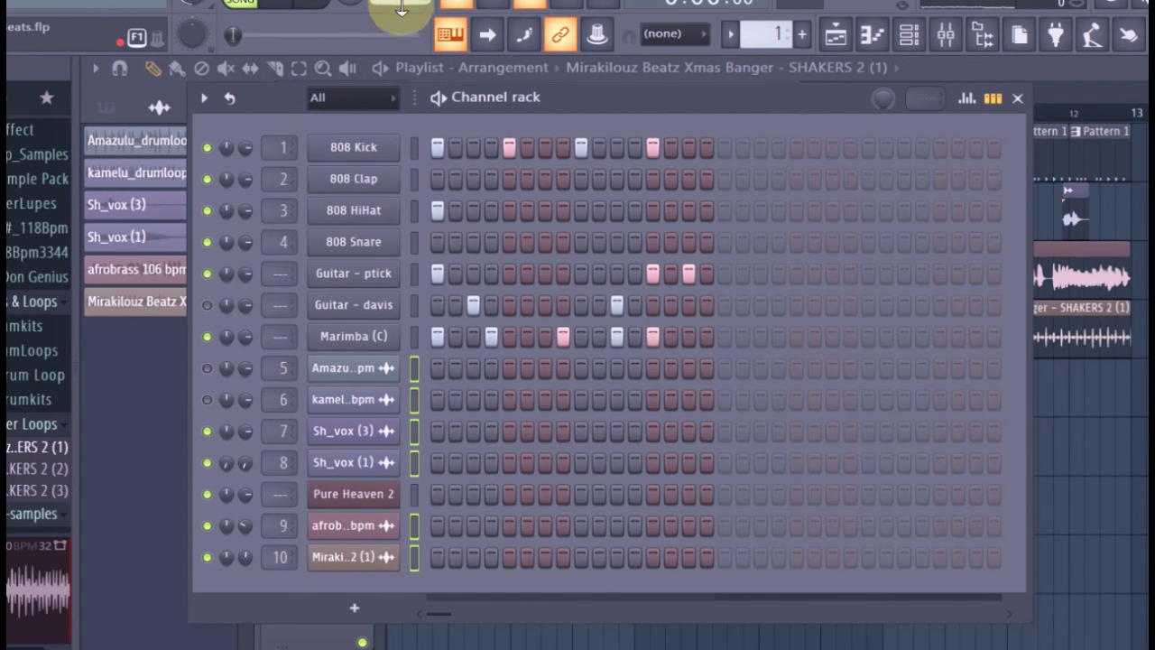
{"action": "left_click", "coordinate": [401, 10]}
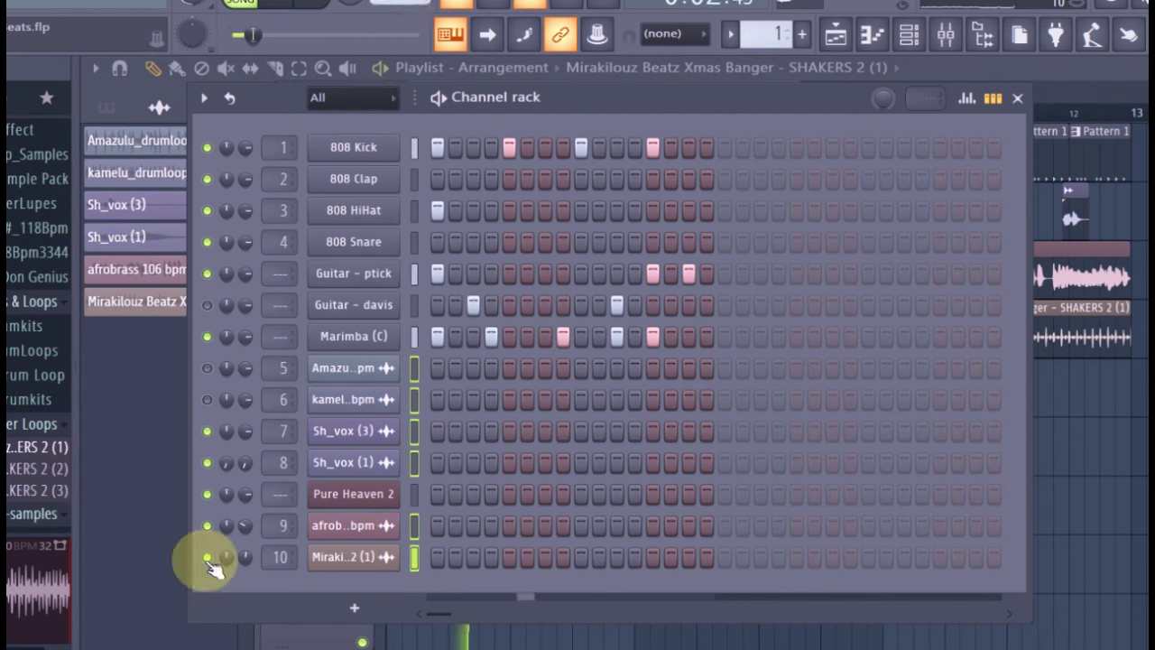
Step: Mute the Mirakilouz shakers, afrobrass, Pure Heaven 2, Sh_vox (1) and Sh_vox (3) channels in the channel rack
{"action": "left_click", "coordinate": [206, 556]}
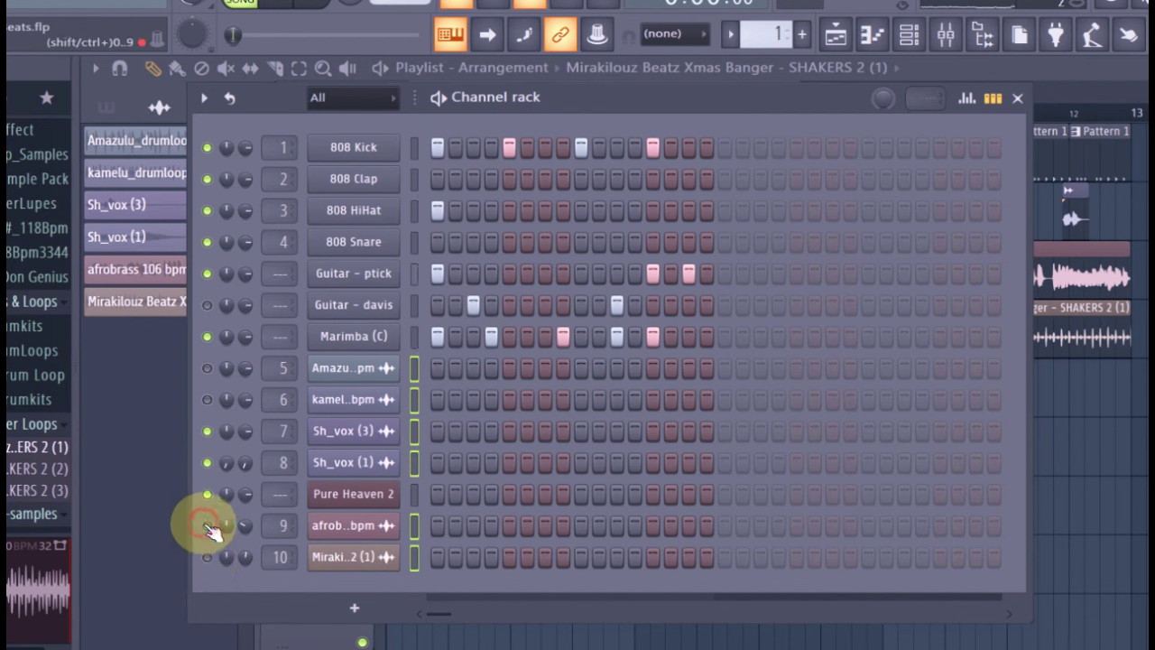
{"action": "left_click", "coordinate": [206, 525]}
{"action": "left_click", "coordinate": [207, 493]}
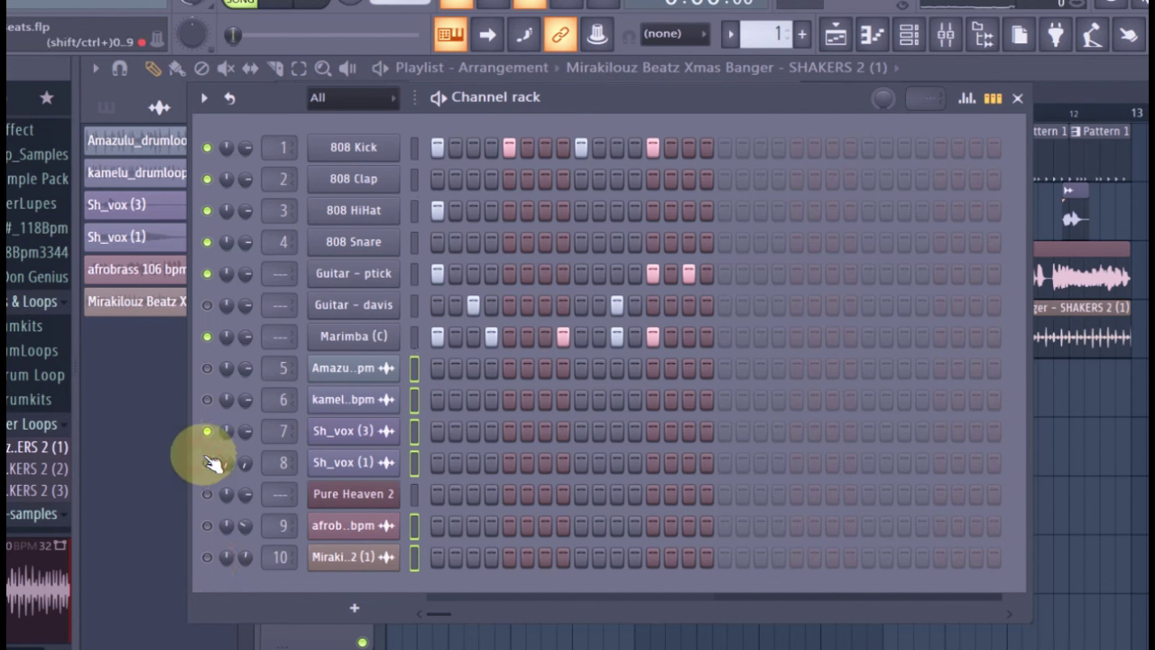
{"action": "left_click", "coordinate": [206, 430]}
Step: Toggle the metronome off and on, and mute Guitar - ptick and the 808 Snare, HiHat and Clap to isolate the 808 Kick
{"action": "left_click", "coordinate": [457, 4]}
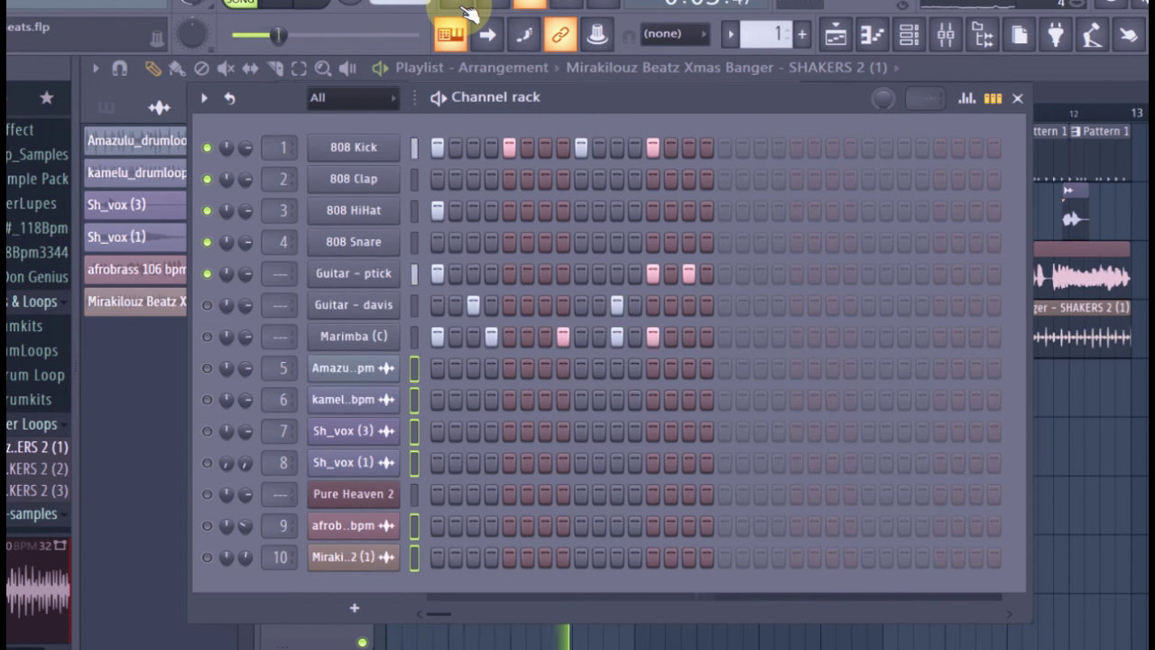
{"action": "left_click", "coordinate": [462, 7]}
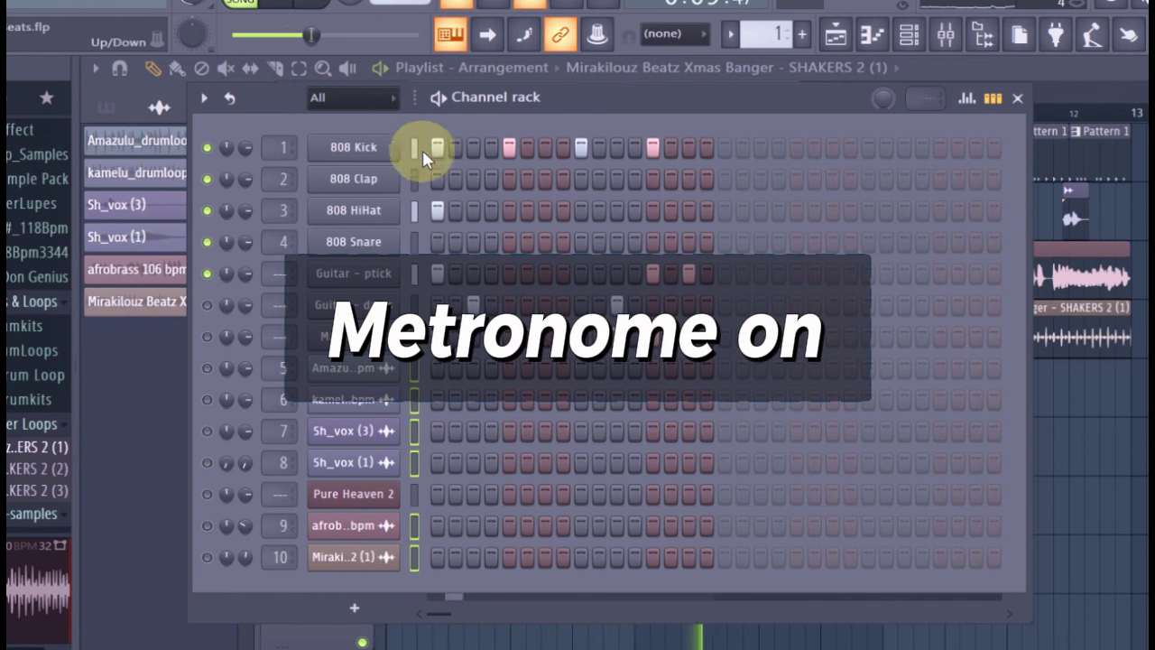
{"action": "left_click", "coordinate": [206, 274]}
{"action": "left_click", "coordinate": [207, 242]}
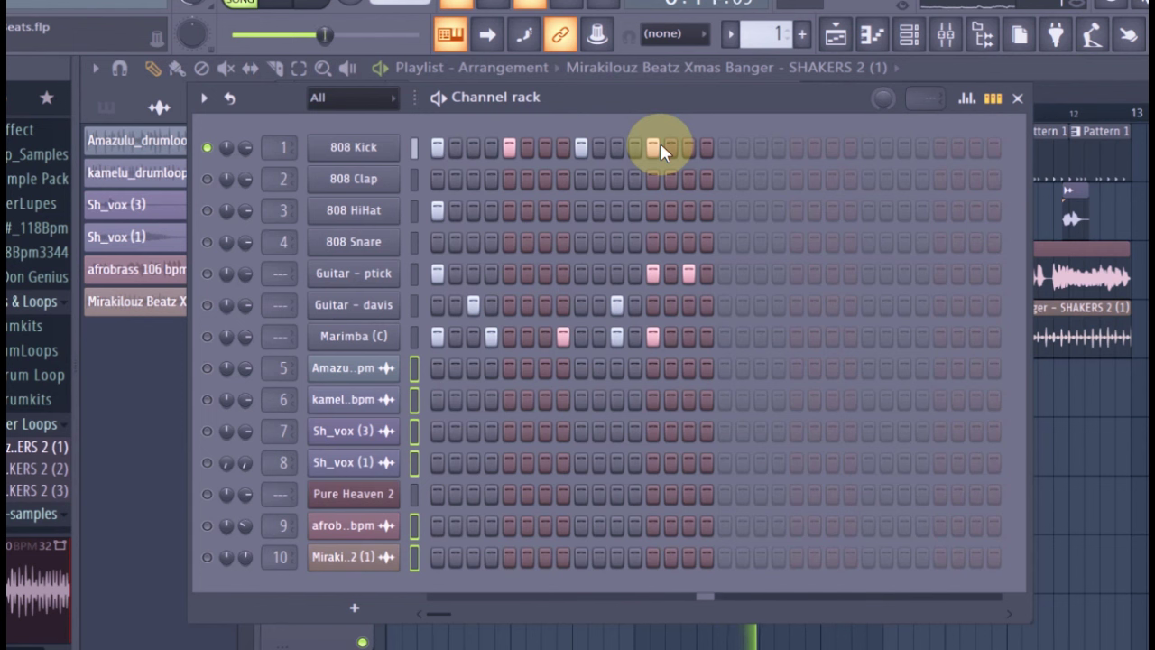
Step: Clear every programmed step from the 808 Kick channel
{"action": "key", "text": "ctrl+z"}
{"action": "key", "text": "ctrl+z"}
{"action": "key", "text": "ctrl+z"}
{"action": "key", "text": "ctrl+z"}
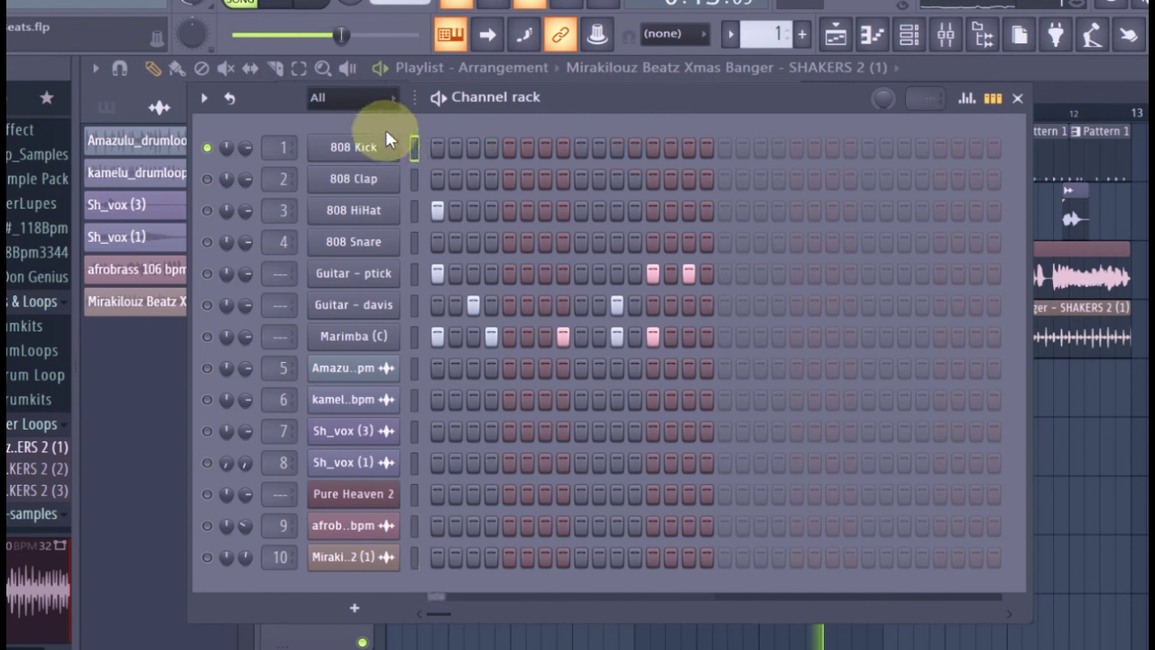
Step: Toggle the metronome during playback to listen to its beat against the empty kick pattern
{"action": "left_click", "coordinate": [457, 11]}
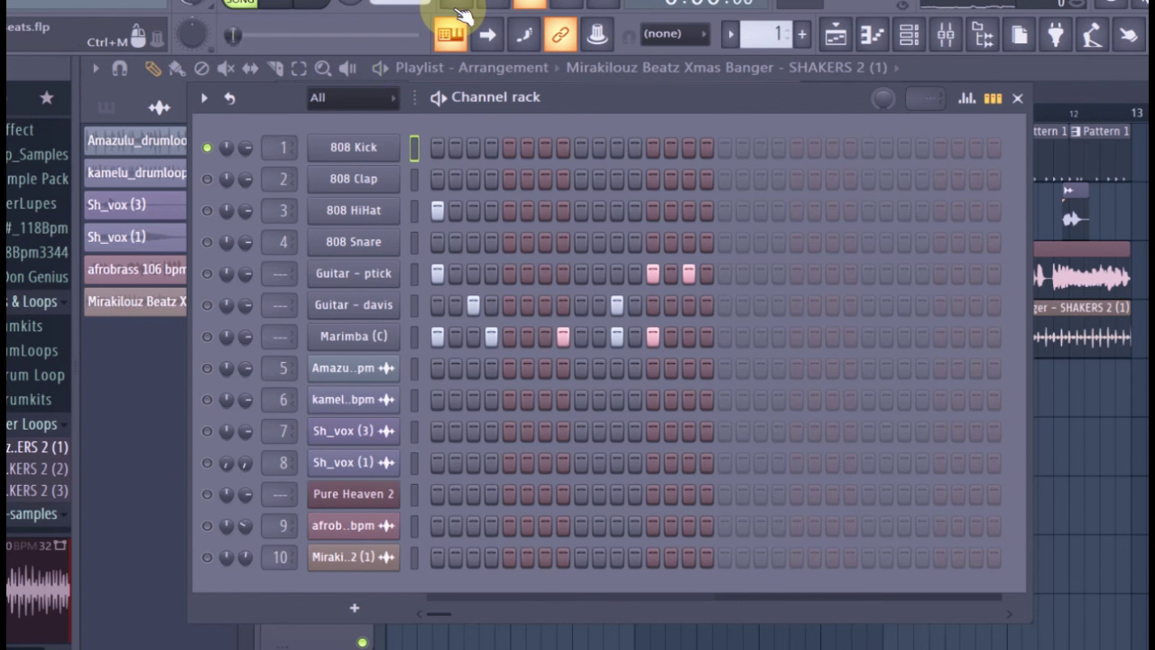
{"action": "left_click", "coordinate": [458, 10]}
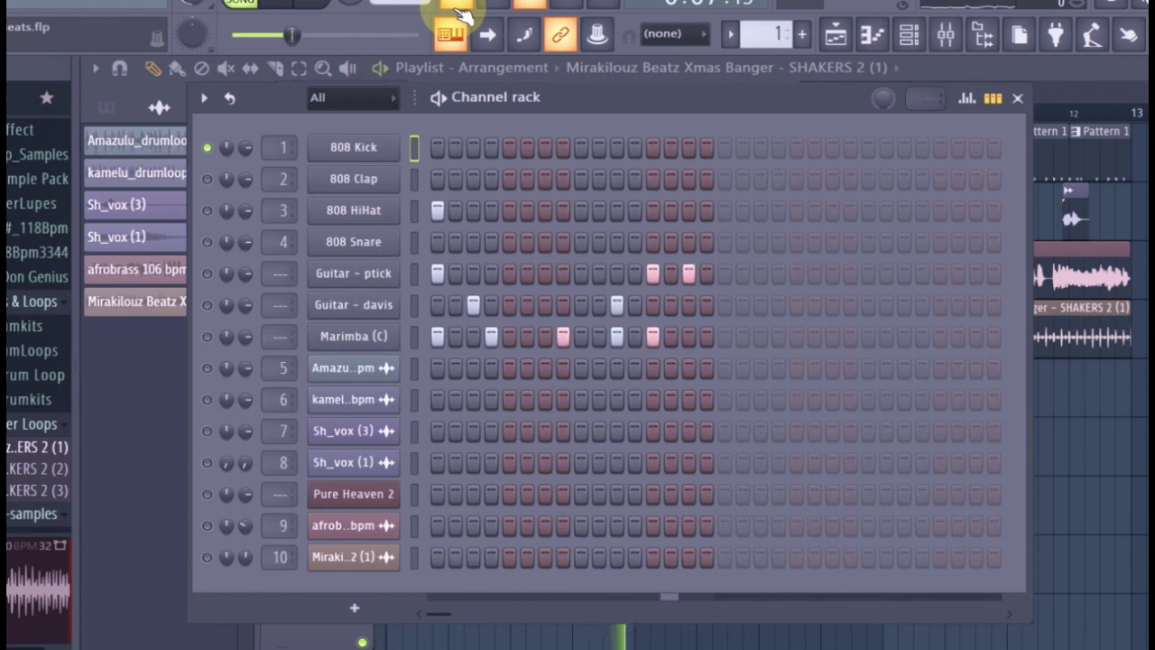
{"action": "left_click", "coordinate": [459, 11]}
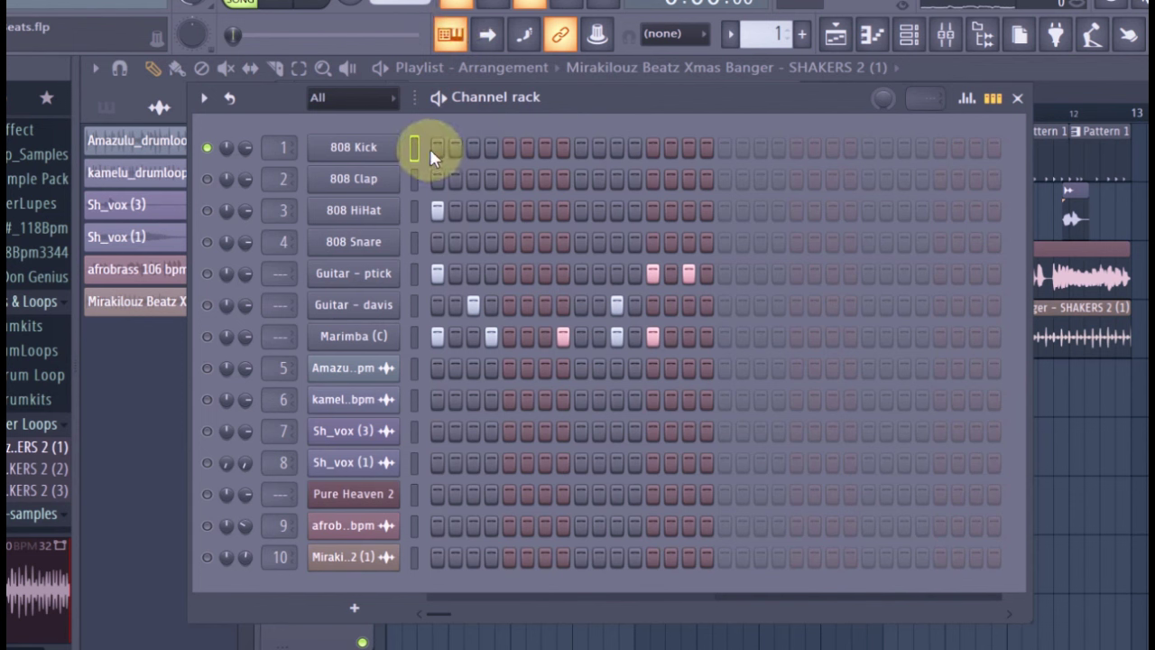
{"action": "left_click_drag", "start_coordinate": [436, 148], "coordinate": [545, 154]}
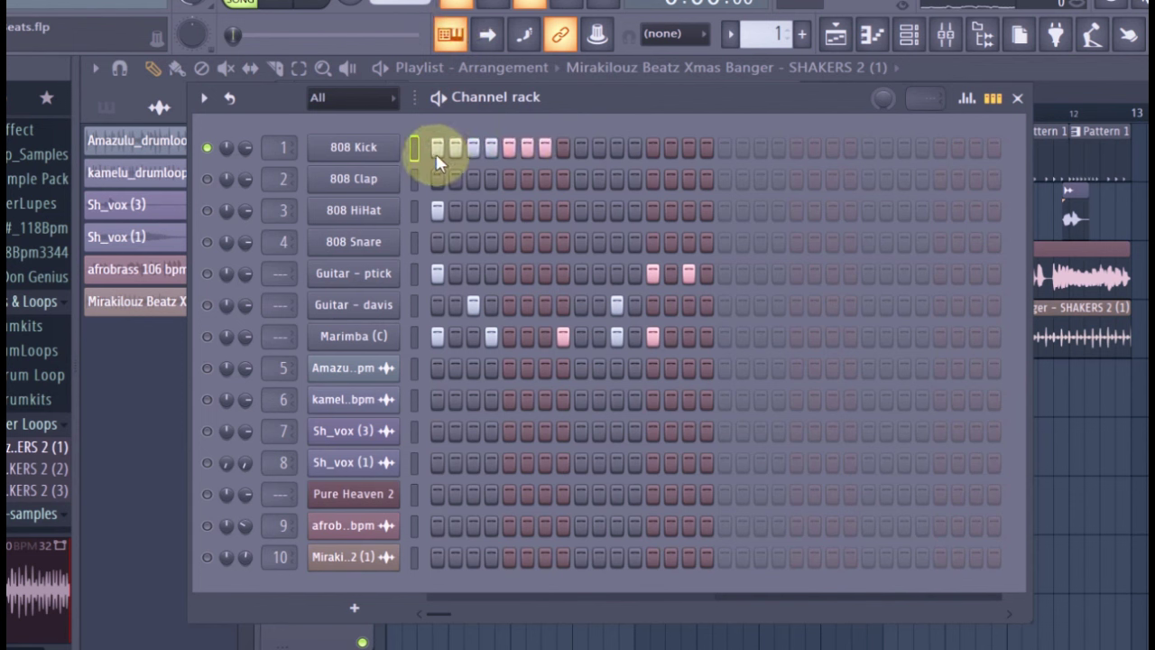
{"action": "left_click_drag", "start_coordinate": [437, 153], "coordinate": [604, 155]}
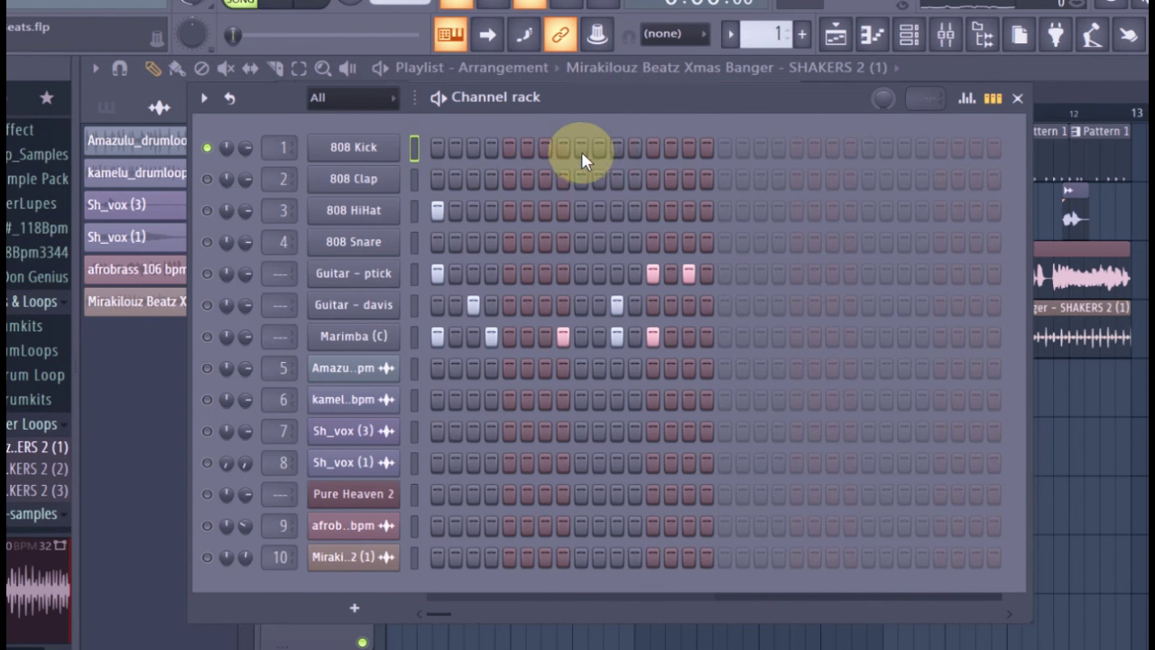
{"action": "left_click", "coordinate": [438, 148]}
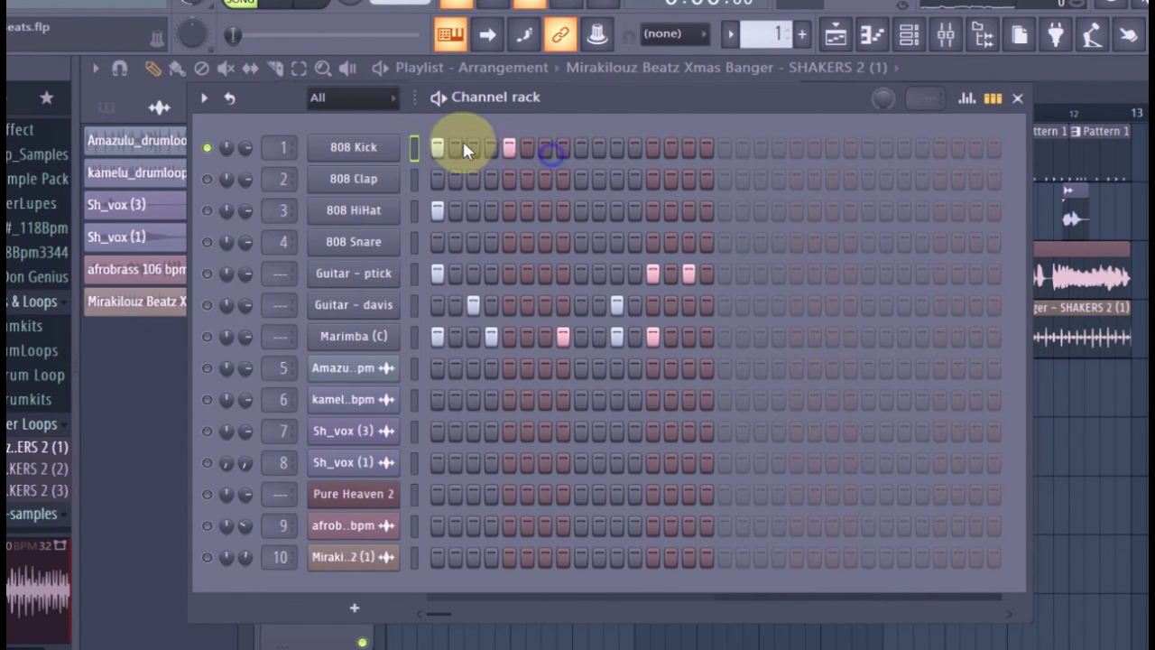
{"action": "left_click", "coordinate": [437, 146]}
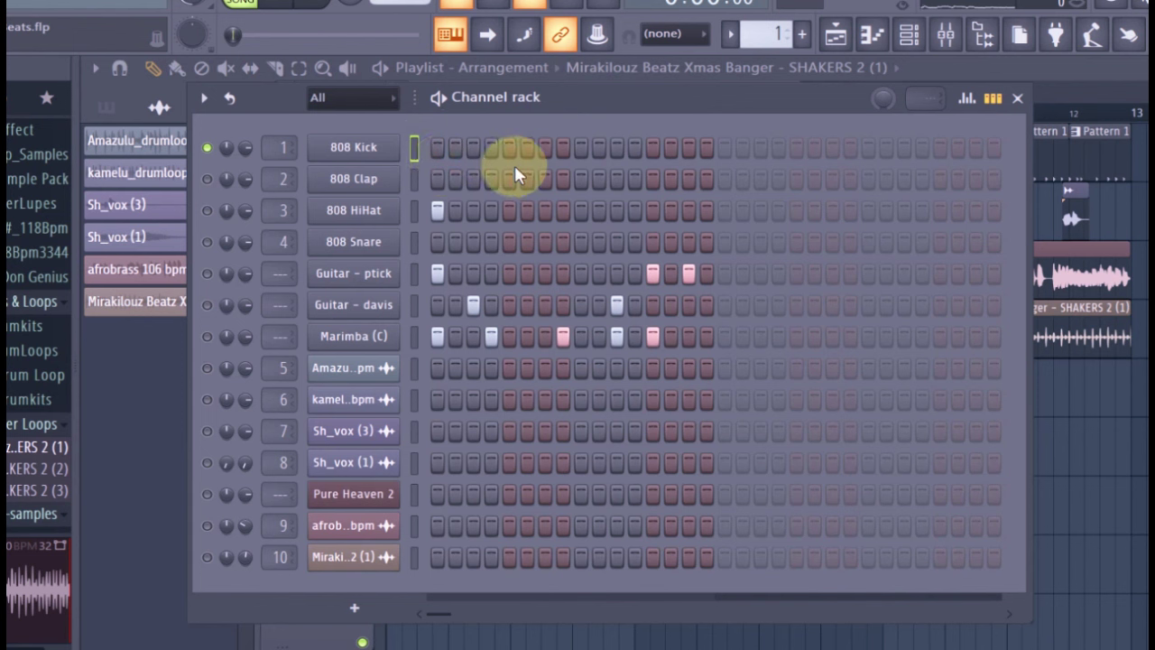
Step: Program 808 Kick hits on steps 1, 5, 9 and 13 and audition the pattern with the metronome turned off
{"action": "left_click", "coordinate": [434, 147]}
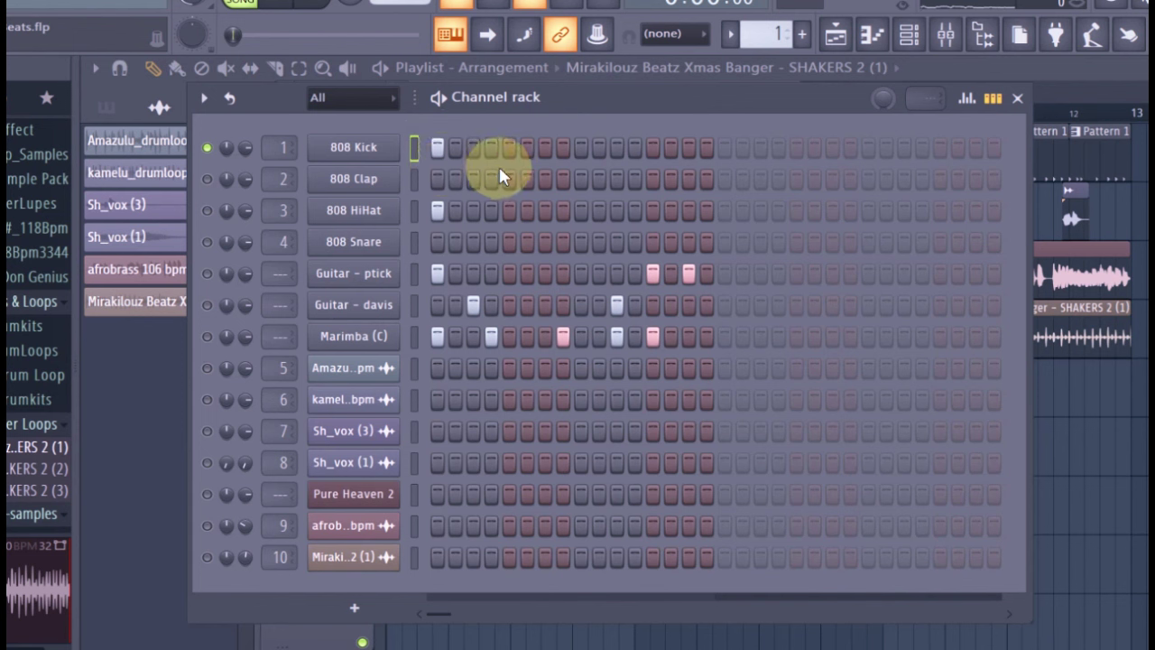
{"action": "left_click", "coordinate": [582, 151]}
{"action": "left_click", "coordinate": [652, 149]}
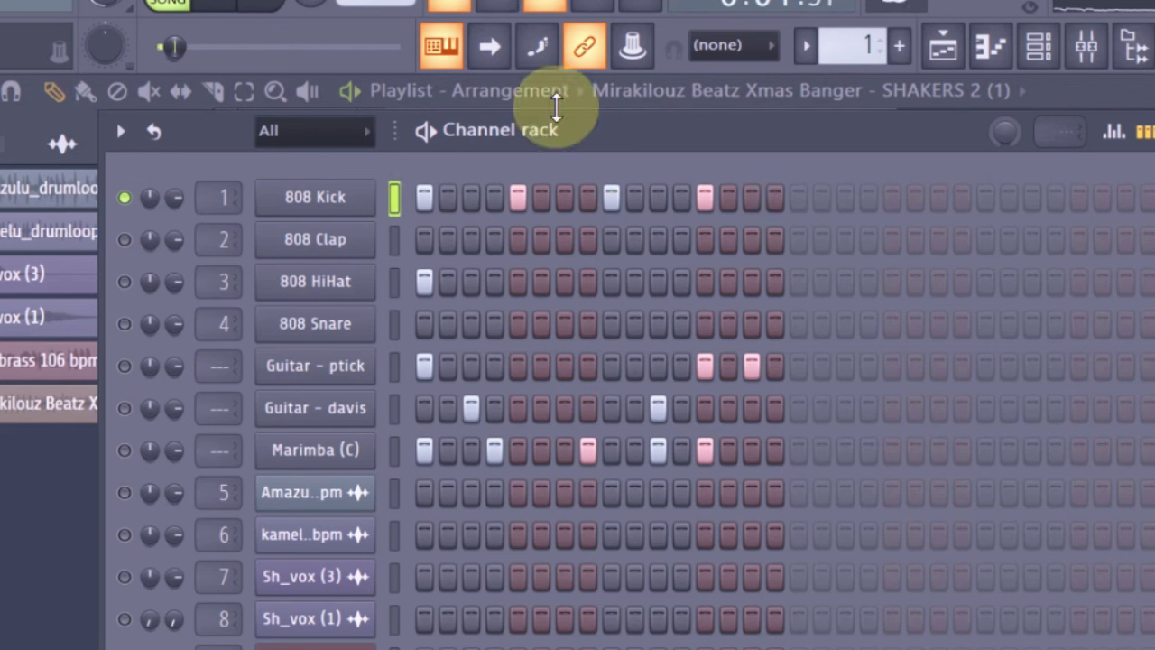
{"action": "left_click", "coordinate": [459, 11]}
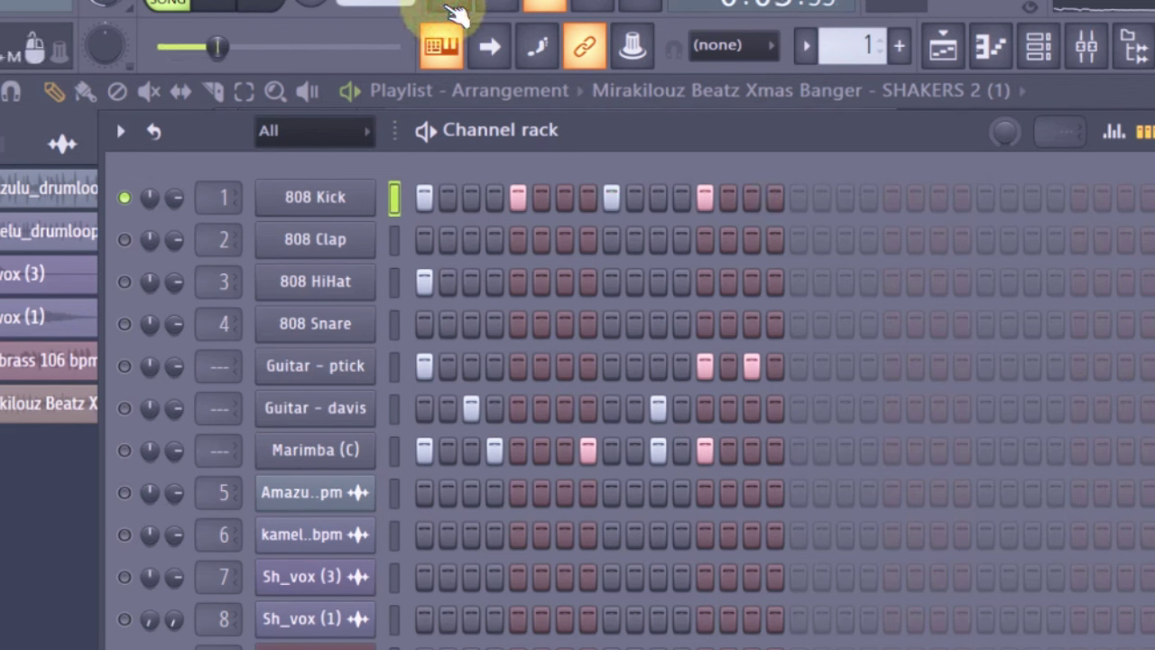
{"action": "key", "text": "space"}
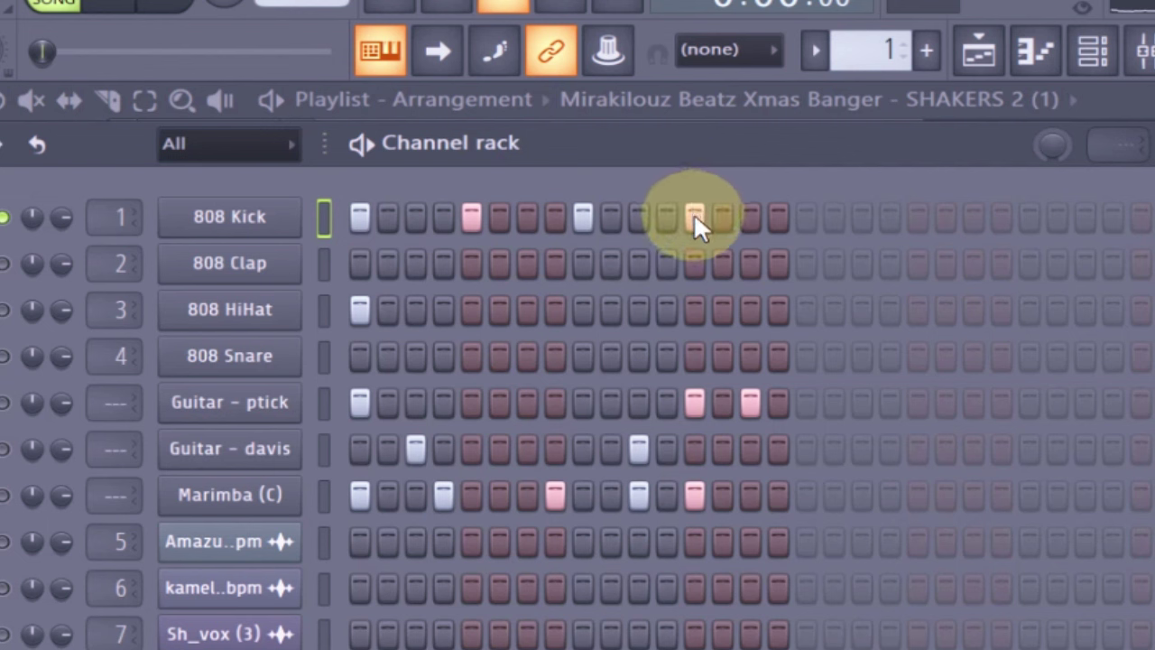
Step: Move the 808 Kick hits from step 13 to 15 and from step 9 to 8, and play the pattern
{"action": "left_click", "coordinate": [747, 217]}
{"action": "left_click", "coordinate": [696, 218]}
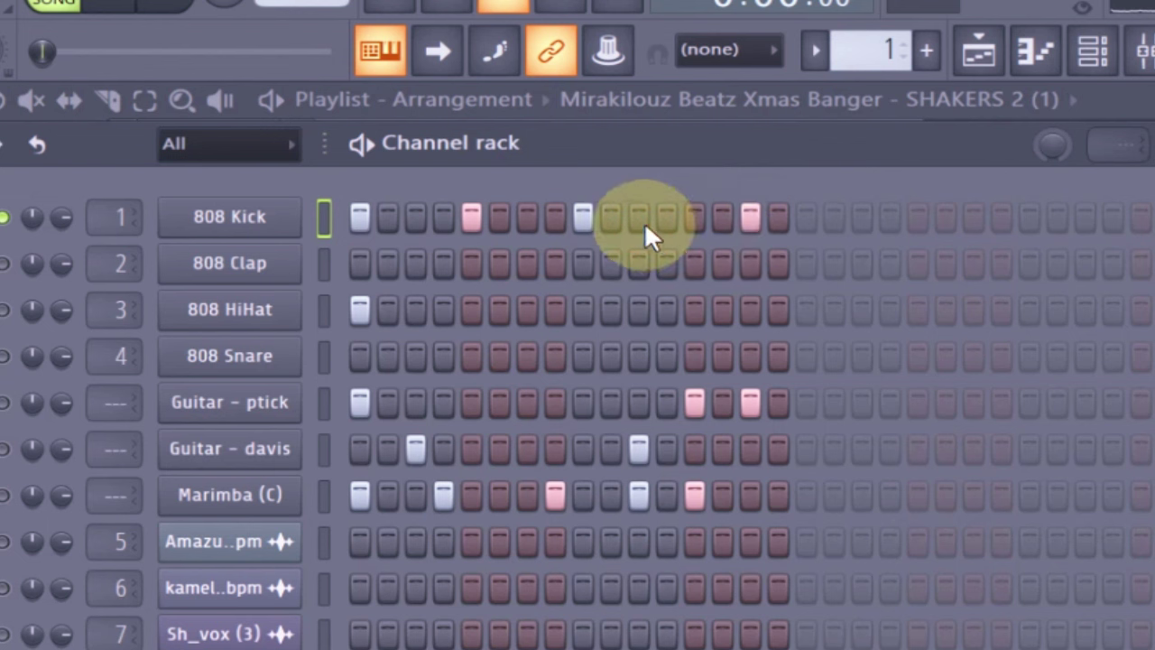
{"action": "left_click", "coordinate": [584, 217]}
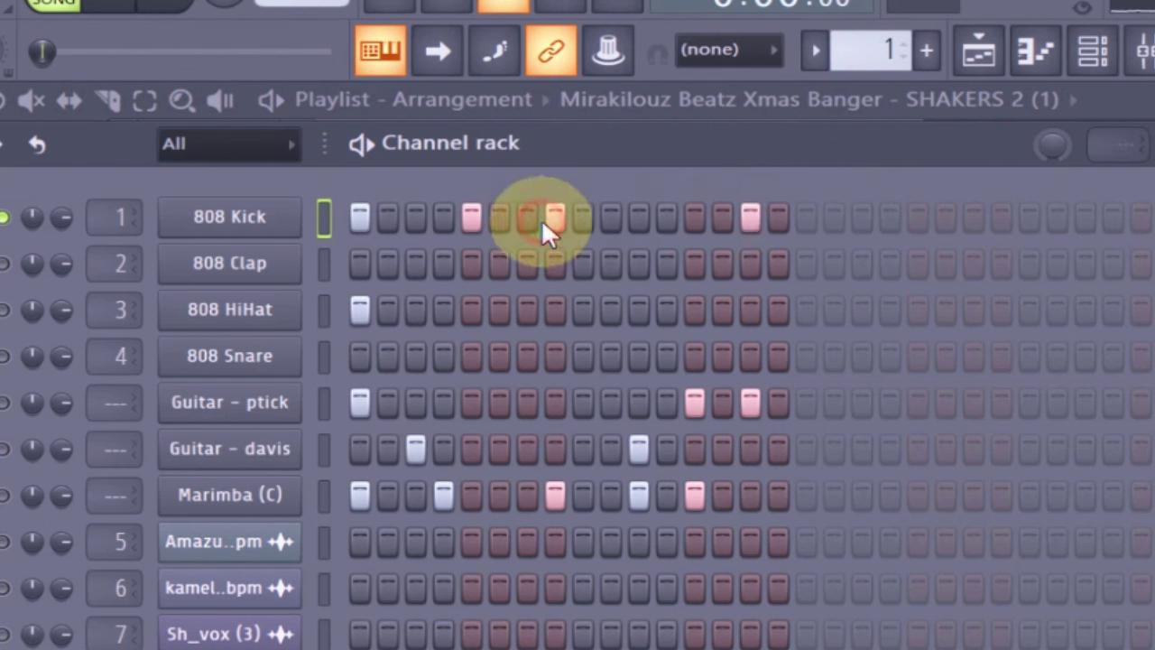
{"action": "key", "text": "space"}
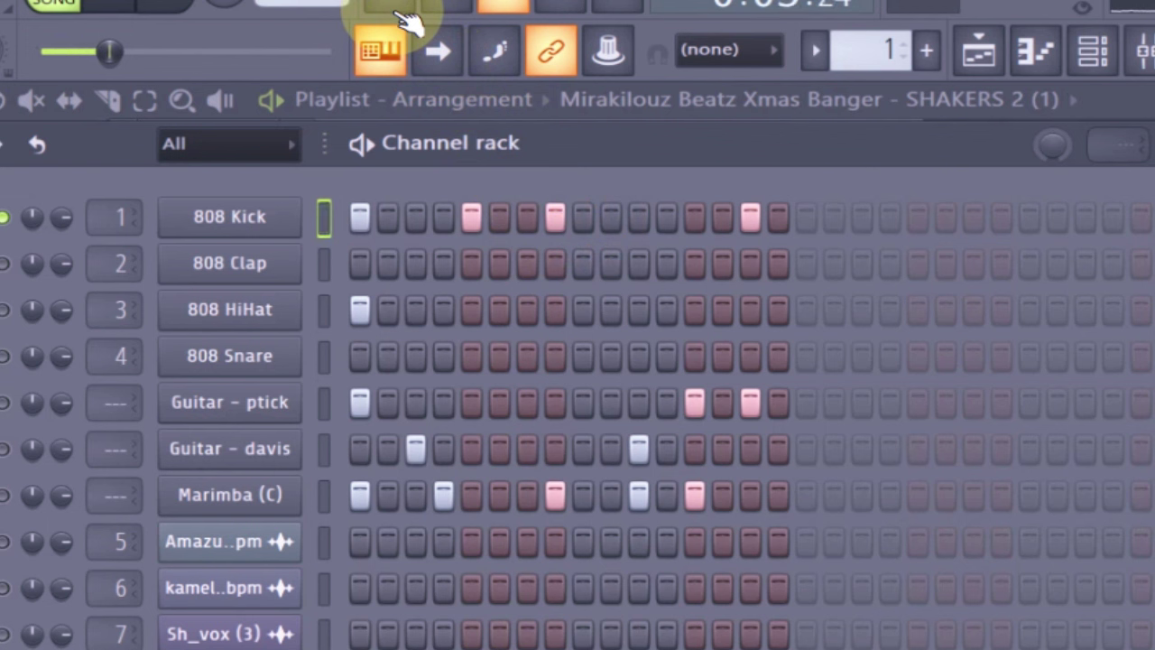
Step: Pan the 808 Kick slightly right and audition it together with Guitar - davis and Marimba (C)
{"action": "left_click_drag", "start_coordinate": [31, 213], "coordinate": [31, 209]}
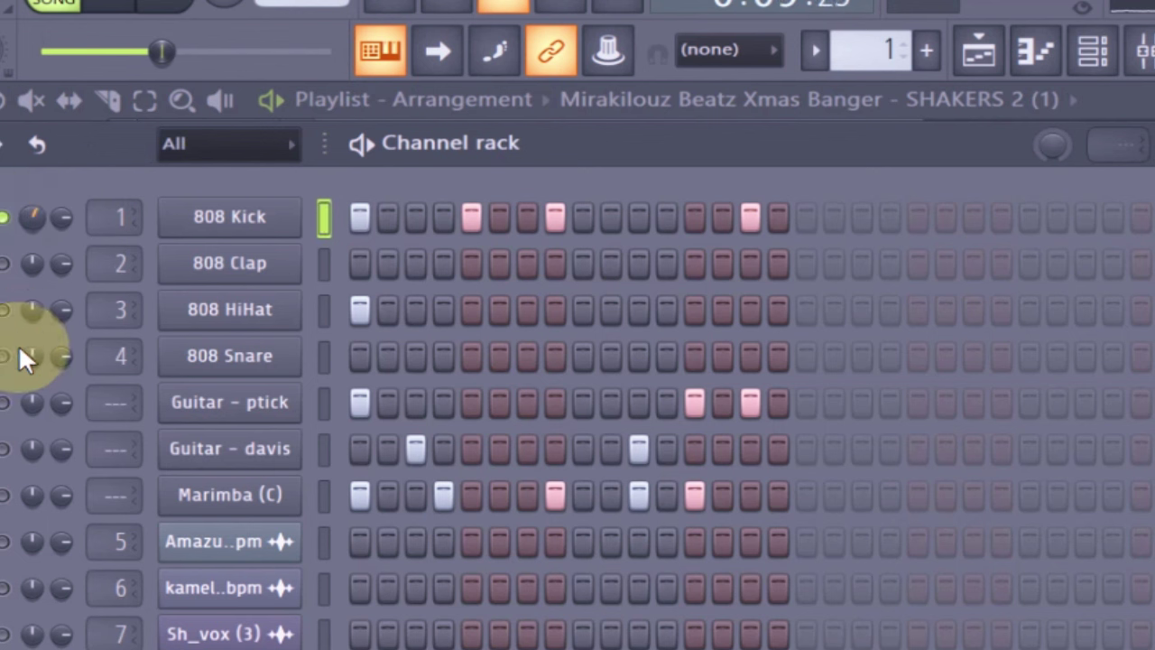
{"action": "left_click", "coordinate": [3, 449]}
{"action": "left_click", "coordinate": [4, 494]}
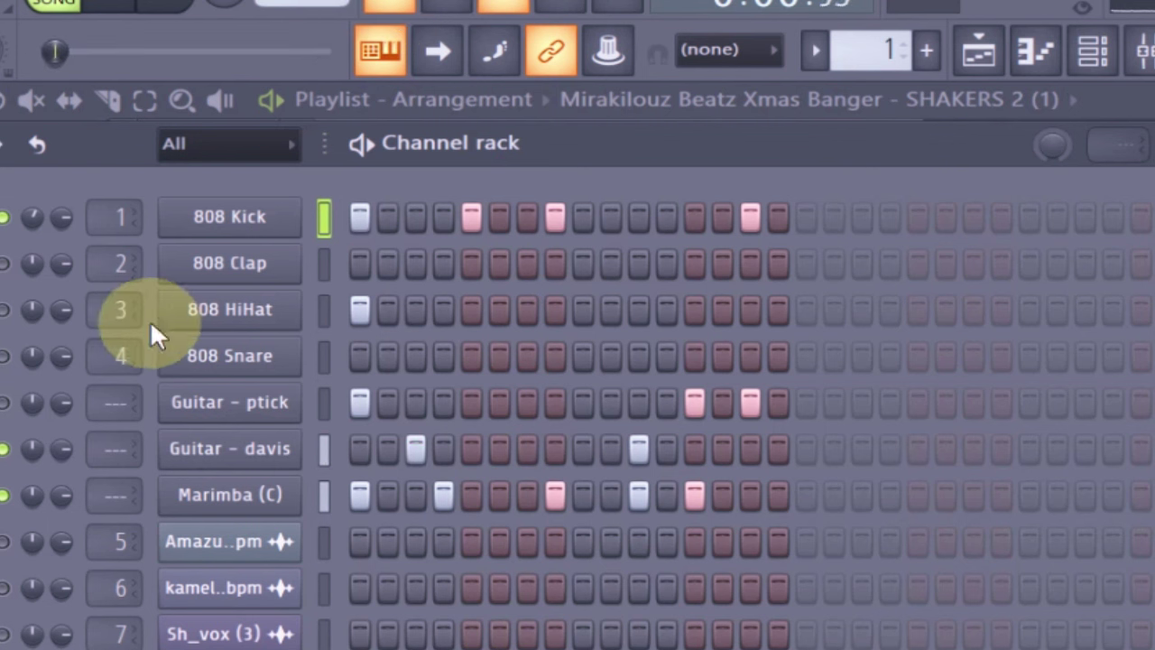
{"action": "left_click", "coordinate": [8, 495]}
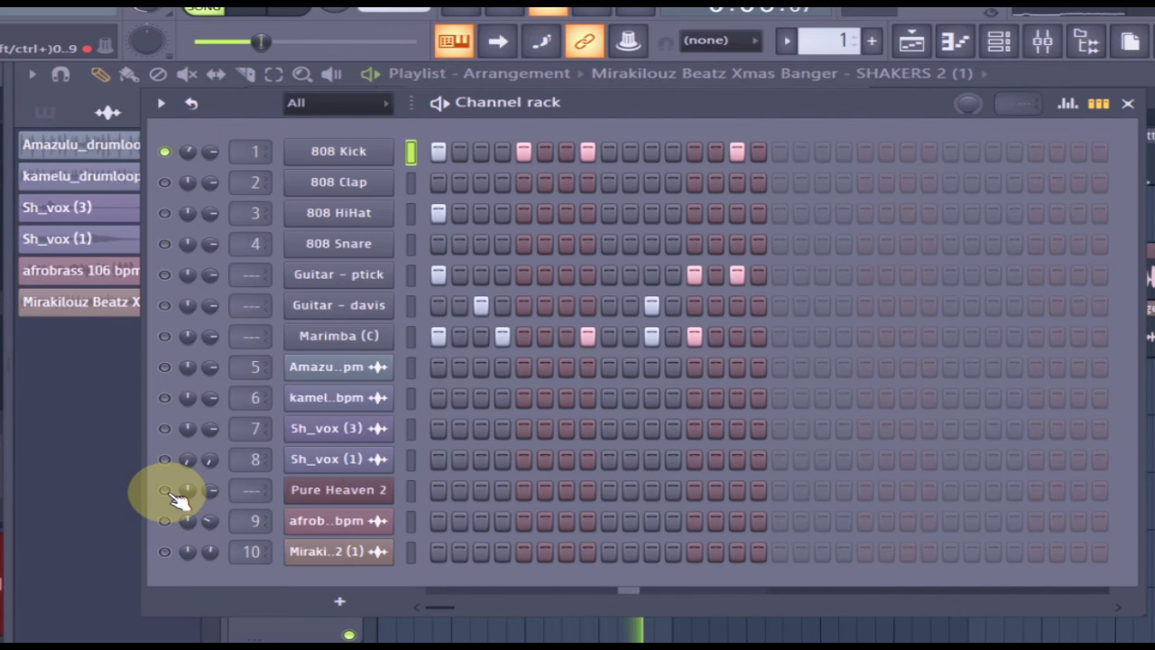
Step: Unmute 808 Snare, Guitar - ptick and Guitar - davis, leave 808 HiHat muted, and toggle the 808 Kick's mute to compare the groove
{"action": "left_click", "coordinate": [165, 213]}
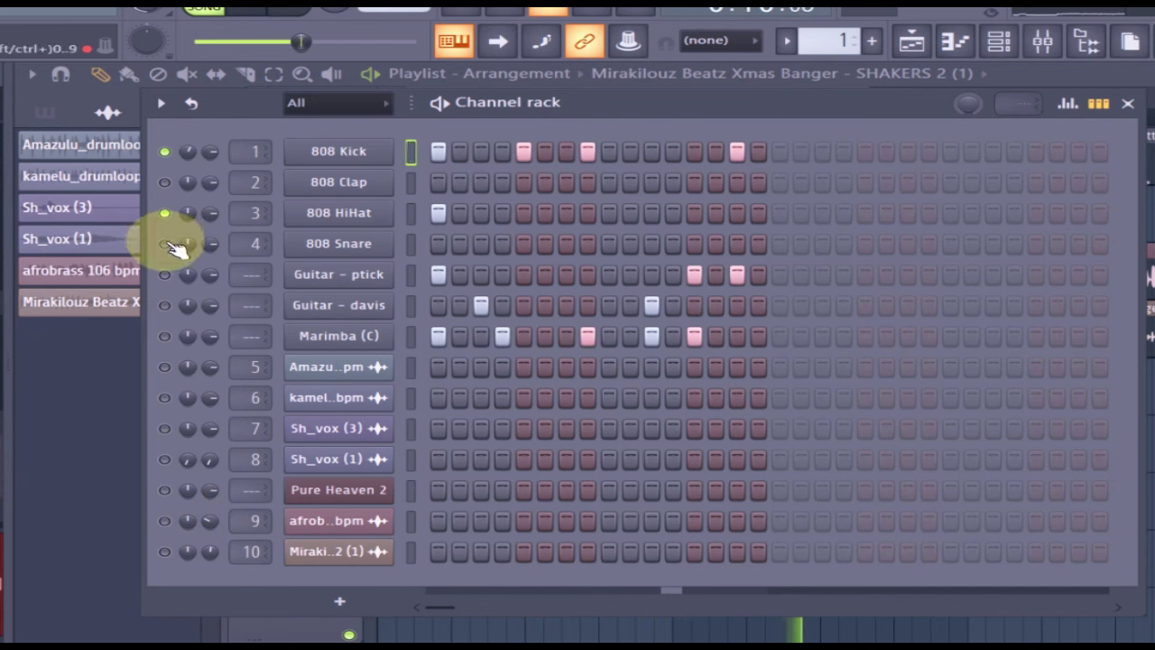
{"action": "left_click", "coordinate": [165, 243]}
{"action": "left_click", "coordinate": [164, 274]}
{"action": "left_click", "coordinate": [165, 305]}
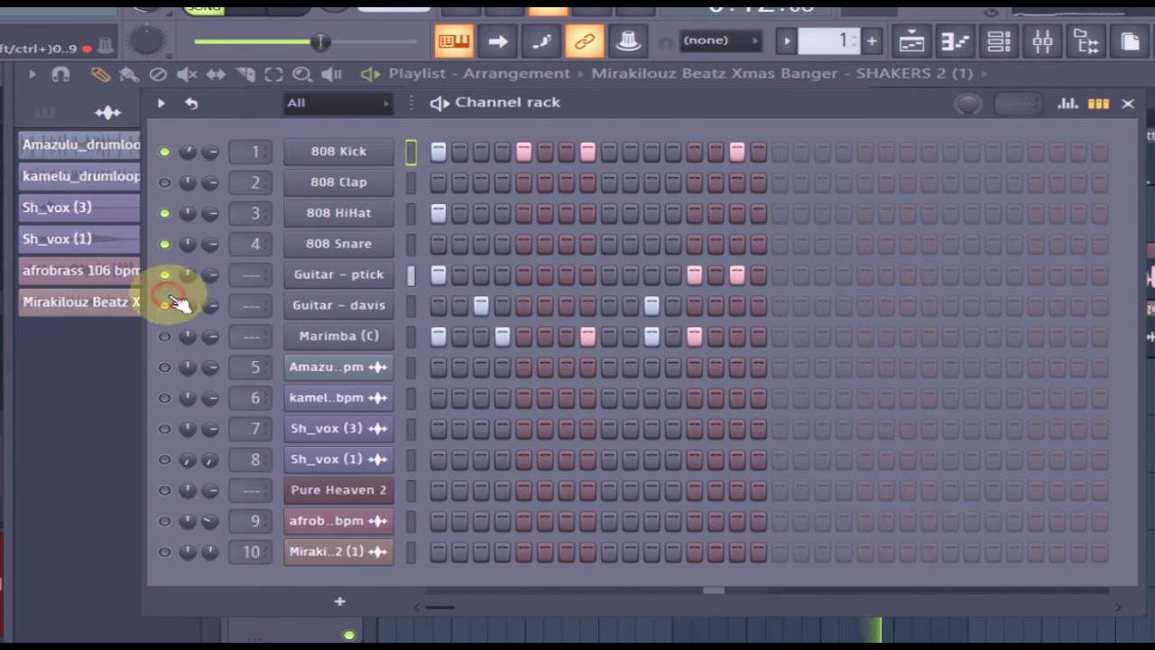
{"action": "left_click", "coordinate": [165, 213]}
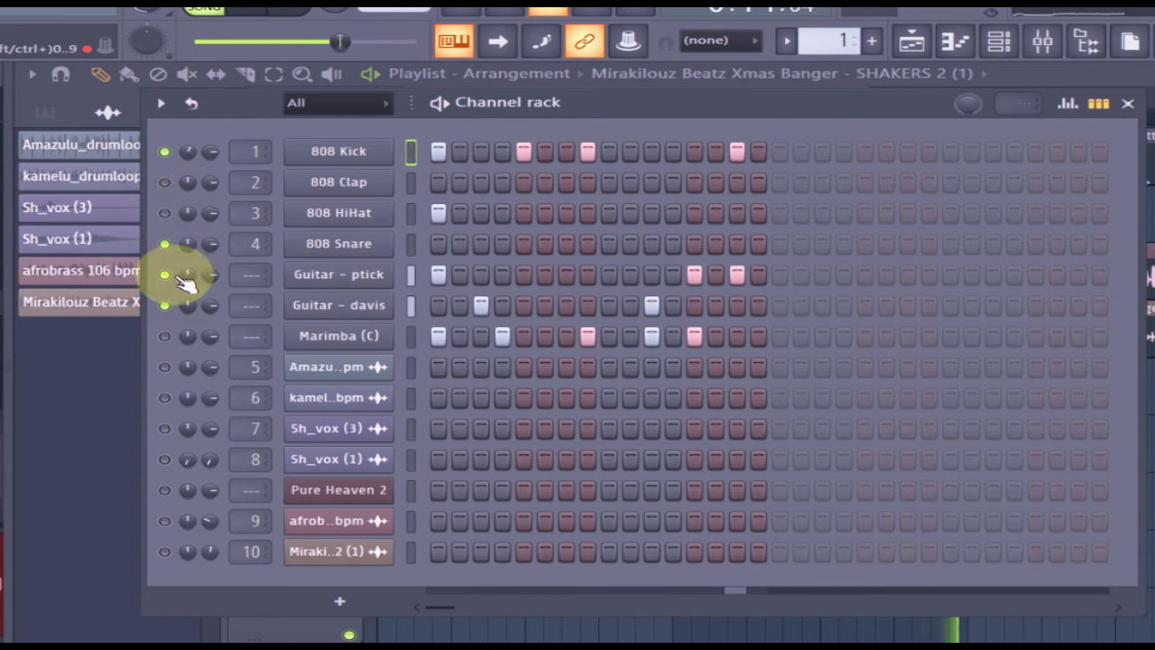
{"action": "left_click", "coordinate": [165, 152]}
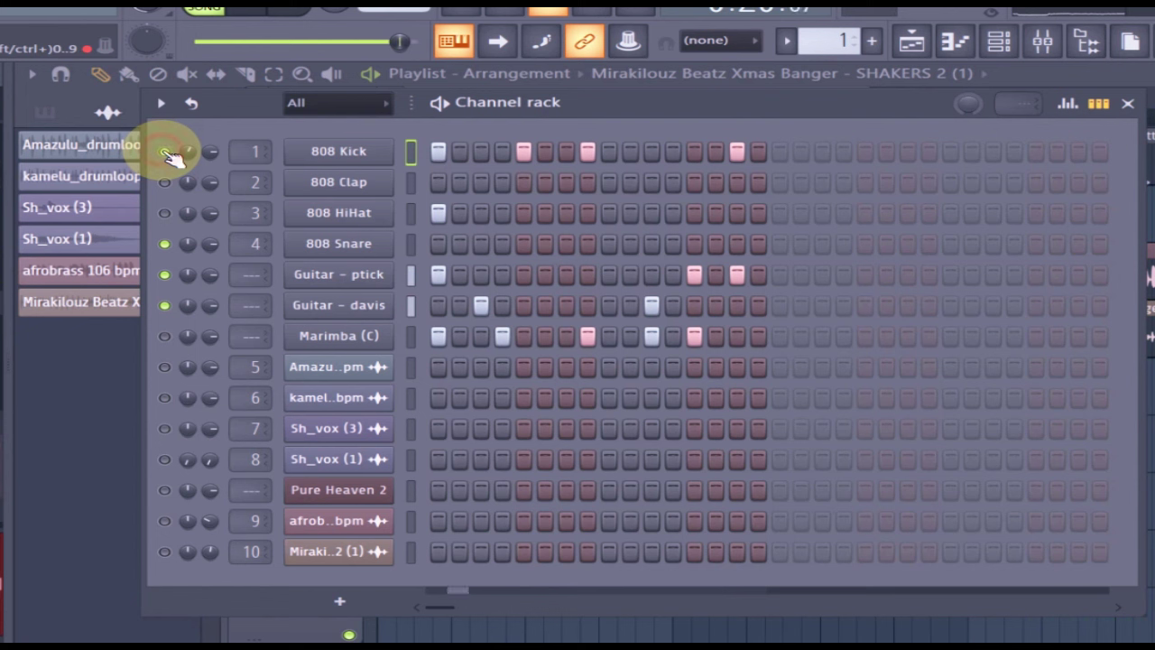
Step: Unmute Marimba (C), the kamelu drumloop, Sh_vox (3) and the Mirakilouz shaker, keep Sh_vox (1), Pure Heaven 2 and afrobrass muted, and audition the mix
{"action": "left_click", "coordinate": [165, 336]}
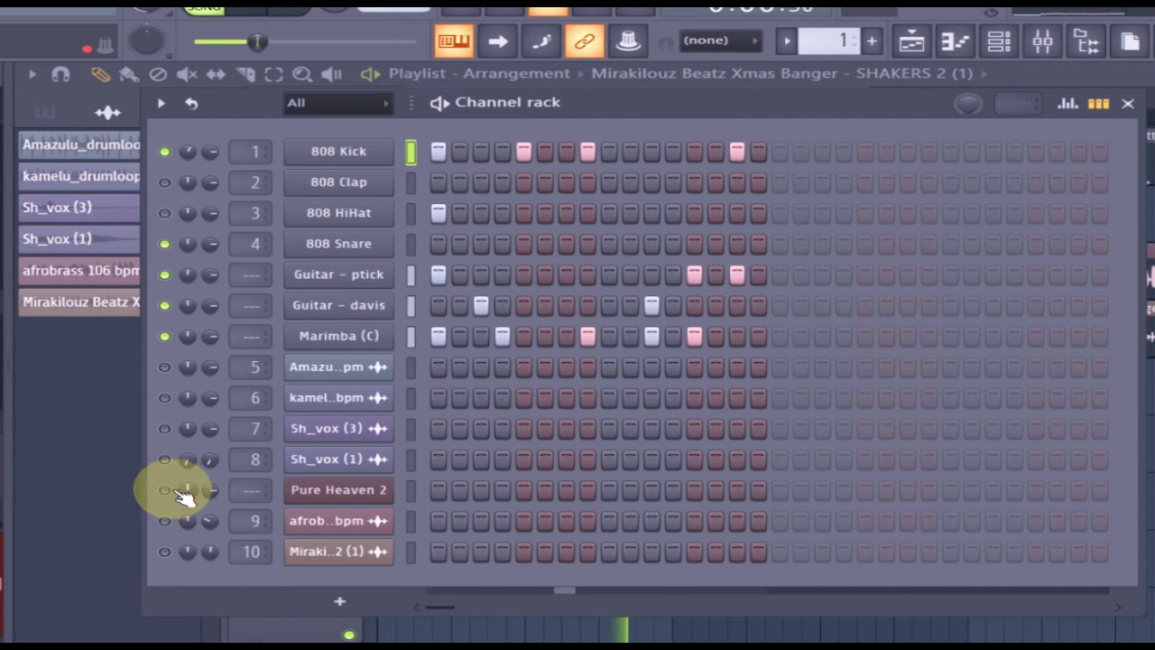
{"action": "left_click", "coordinate": [164, 519]}
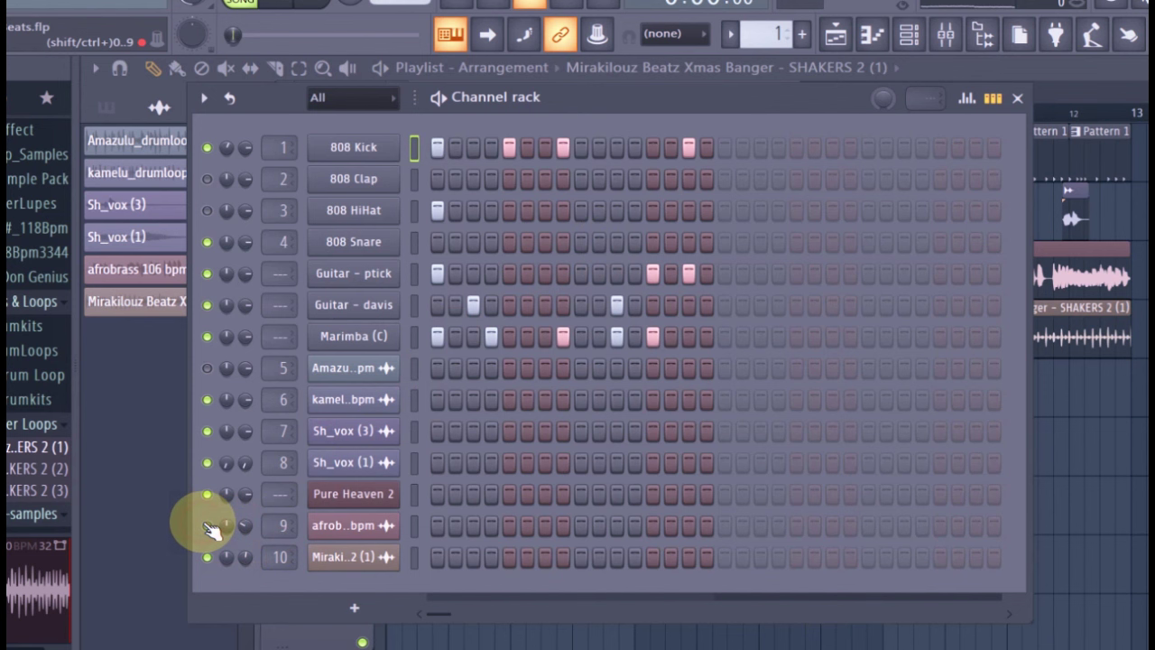
{"action": "left_click_drag", "start_coordinate": [209, 528], "coordinate": [207, 464]}
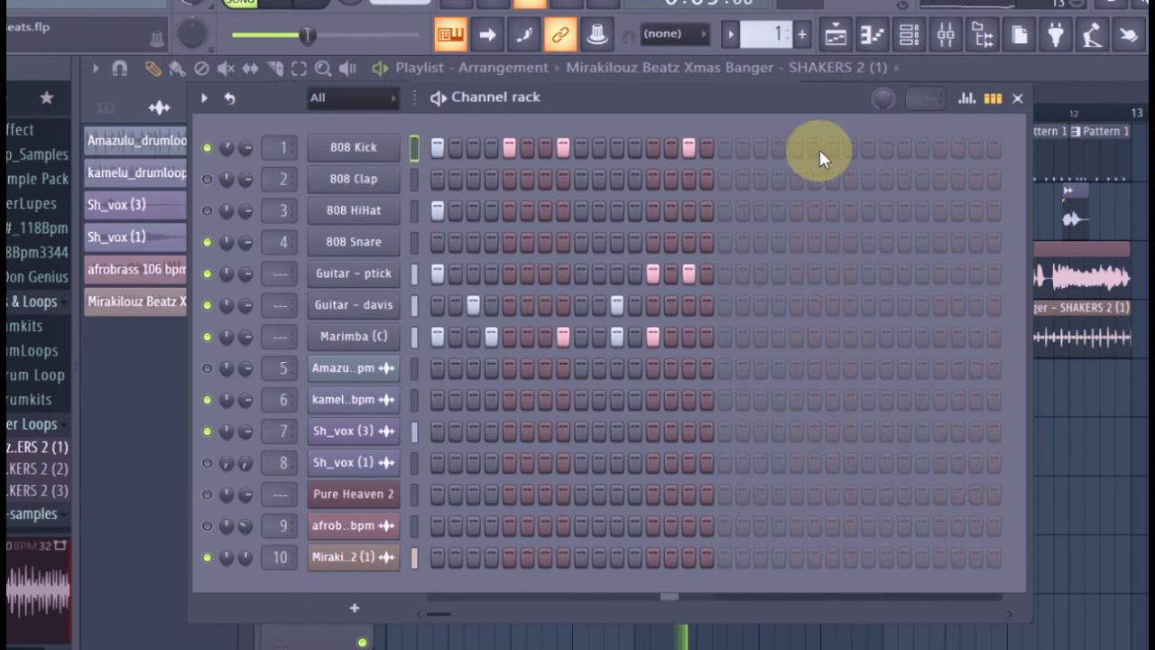
{"action": "key", "text": "space"}
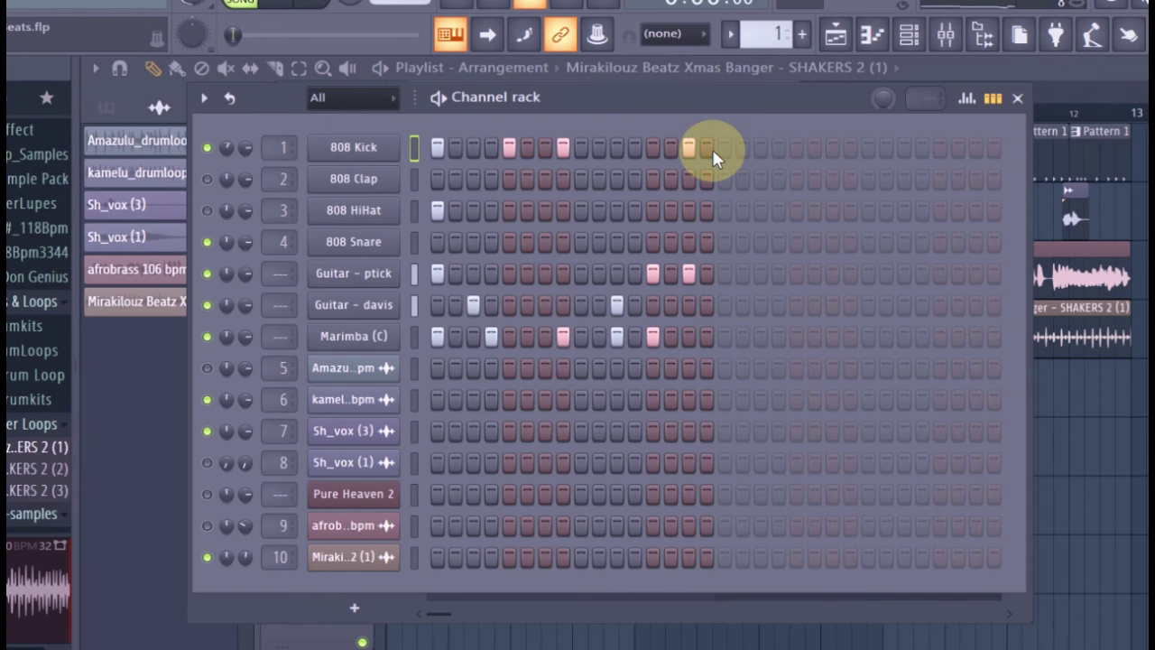
Step: Close the channel rack to show the playlist arrangement and pick the Sh_vox (3) clip at bar 5 on Track 2
{"action": "left_click", "coordinate": [1020, 97]}
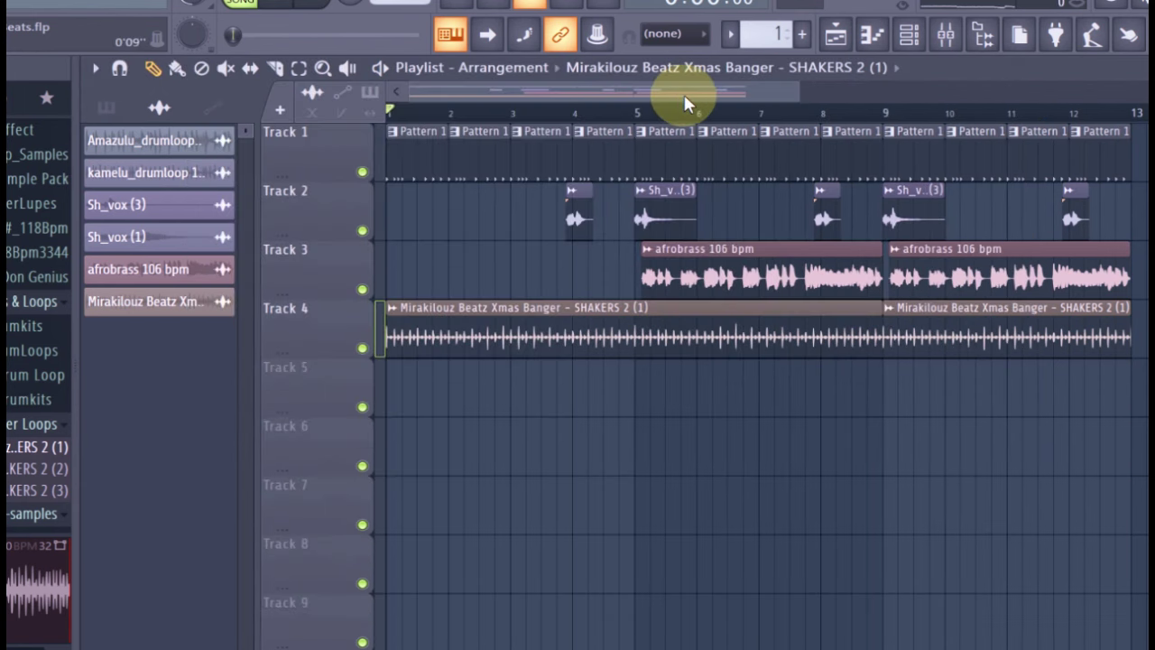
{"action": "scroll", "coordinate": [696, 94], "scroll_direction": "down", "scroll_amount": 1}
{"action": "scroll", "coordinate": [650, 100], "scroll_direction": "up", "scroll_amount": 1}
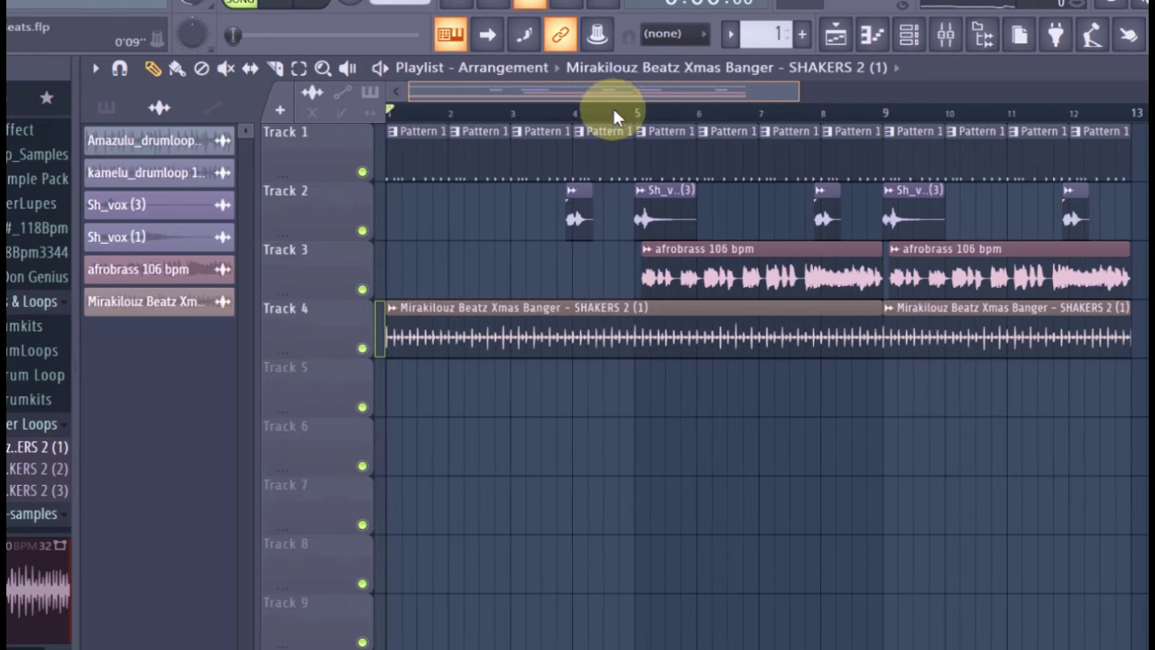
{"action": "double_click", "coordinate": [663, 215]}
{"action": "left_click", "coordinate": [766, 189]}
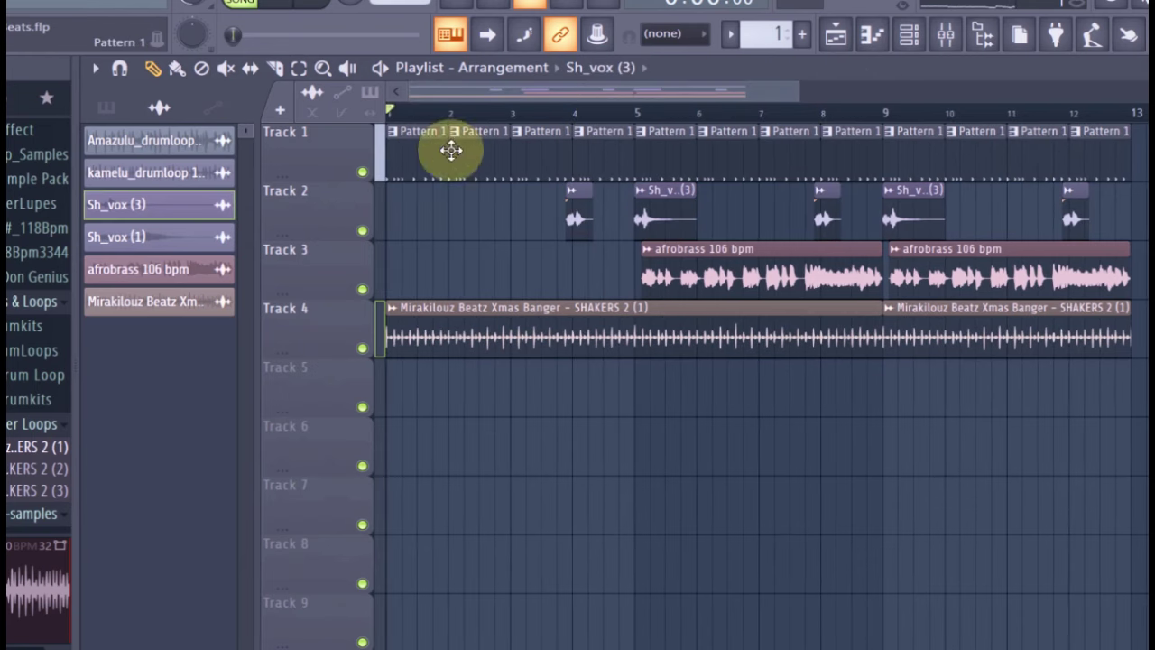
Step: Position the song playhead at bar 5, then just before bar 9, to audition where the Sh_vox (3) clips enter
{"action": "left_click", "coordinate": [617, 110]}
{"action": "left_click_drag", "start_coordinate": [621, 109], "coordinate": [639, 114]}
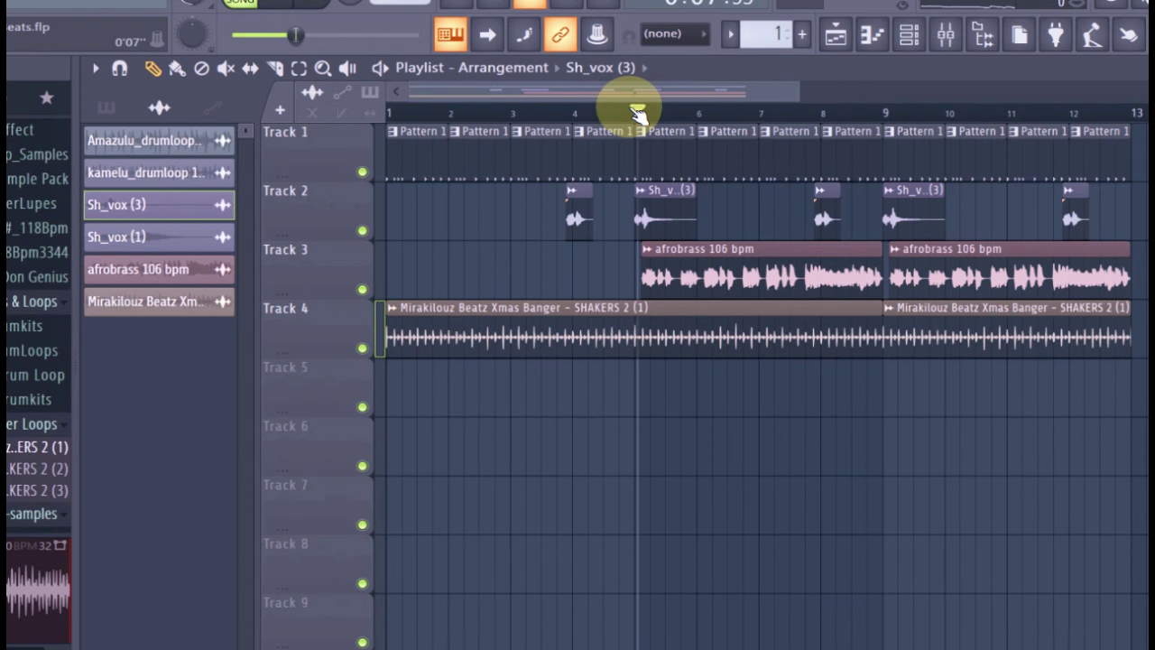
{"action": "left_click", "coordinate": [640, 207]}
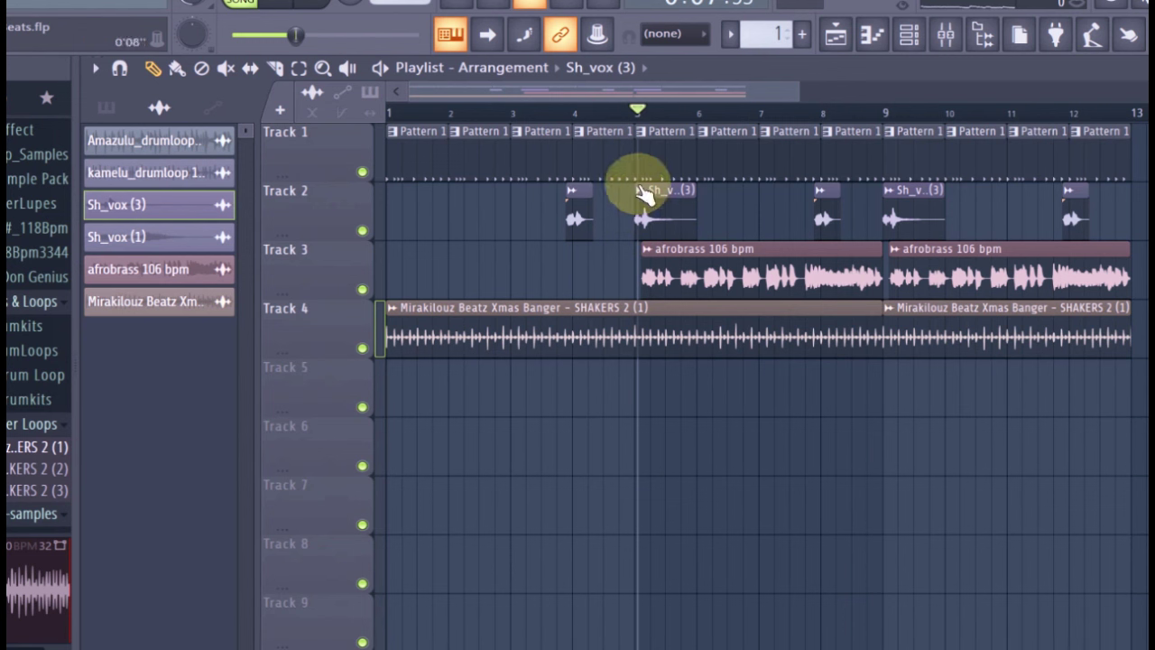
{"action": "left_click", "coordinate": [880, 113]}
{"action": "key", "text": "space"}
{"action": "key", "text": "space"}
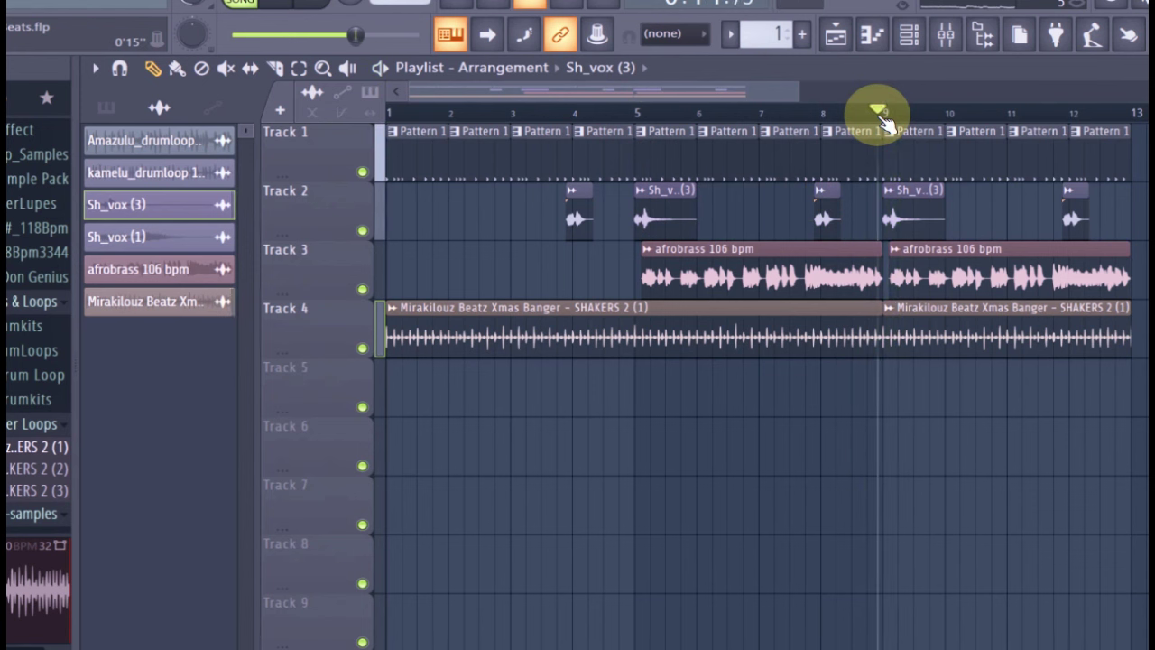